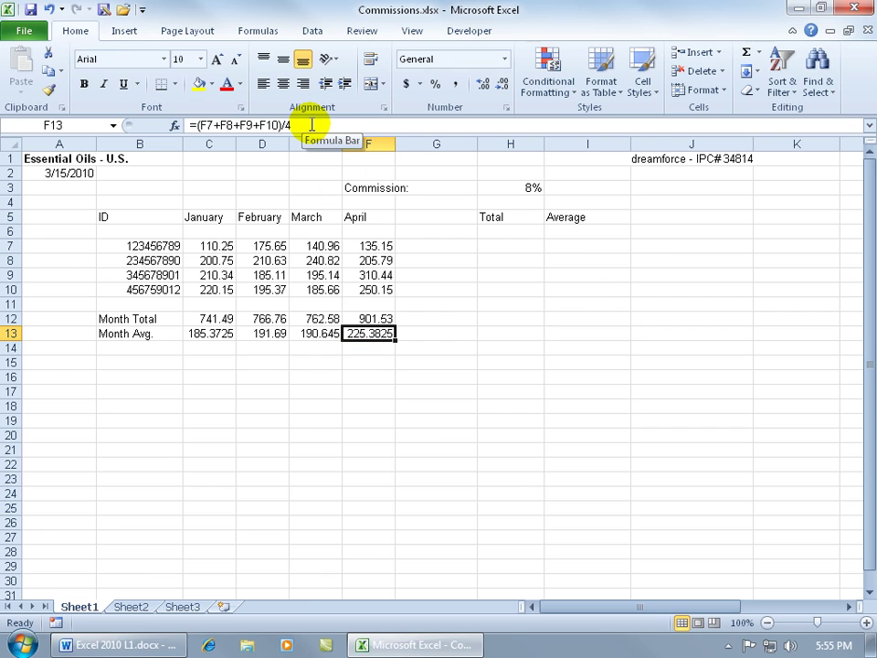
# Enter the plain number 225.3825 in cell F16 below the April average and clear that cell again
pyautogui.click(370, 376)
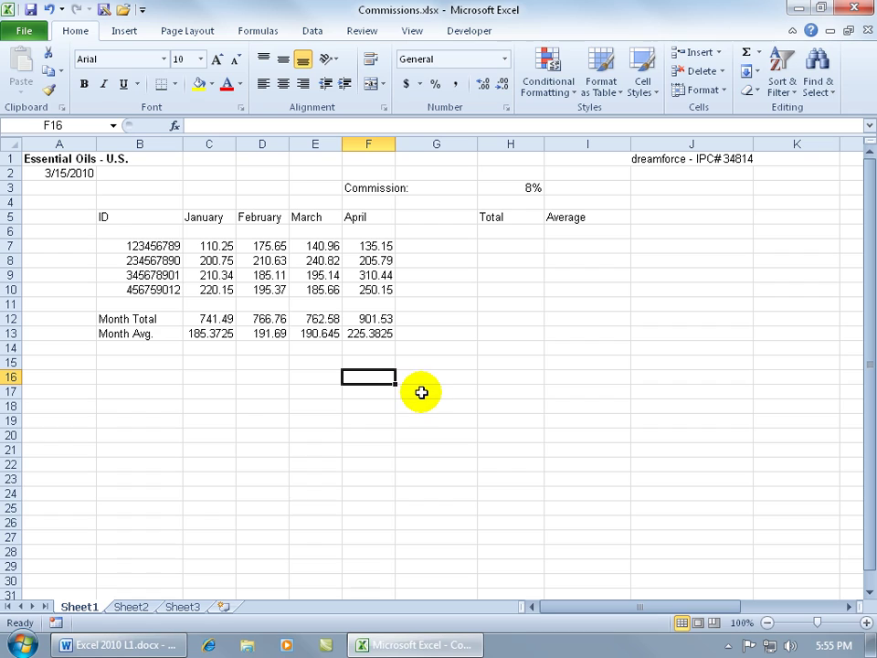
pyautogui.write('225.3')
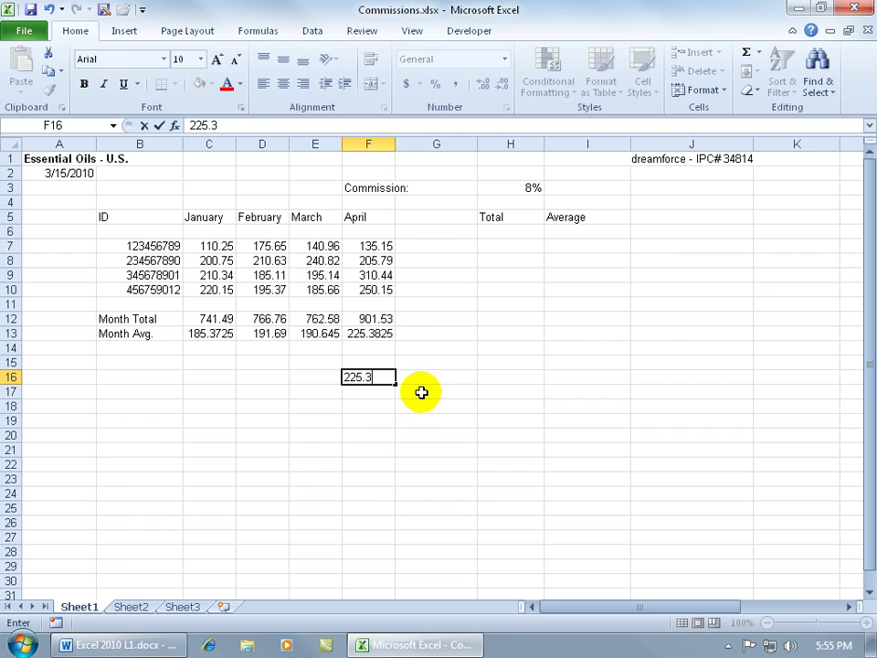
pyautogui.write('825')
pyautogui.press('Return')
pyautogui.click(383, 376)
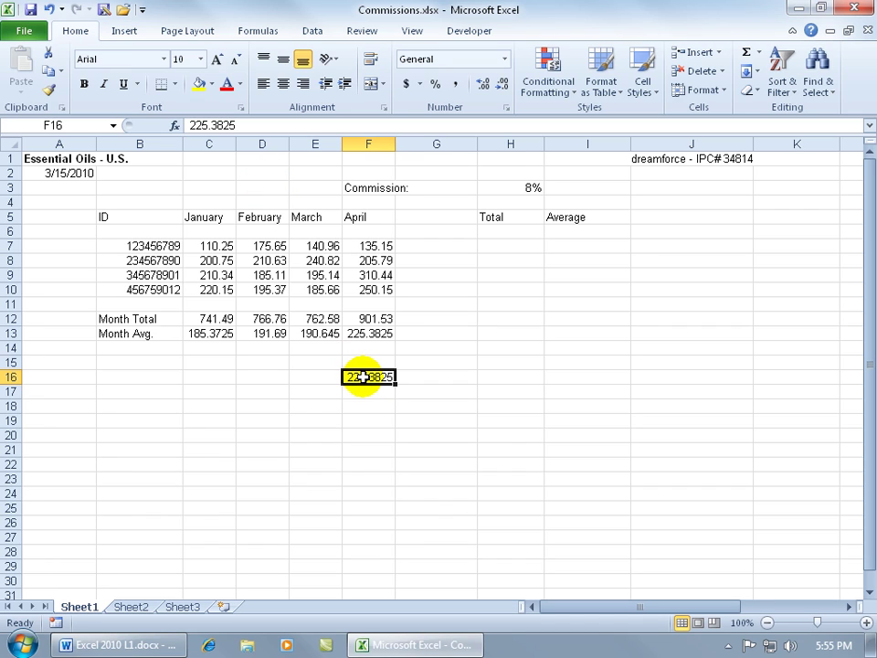
pyautogui.press('Delete')
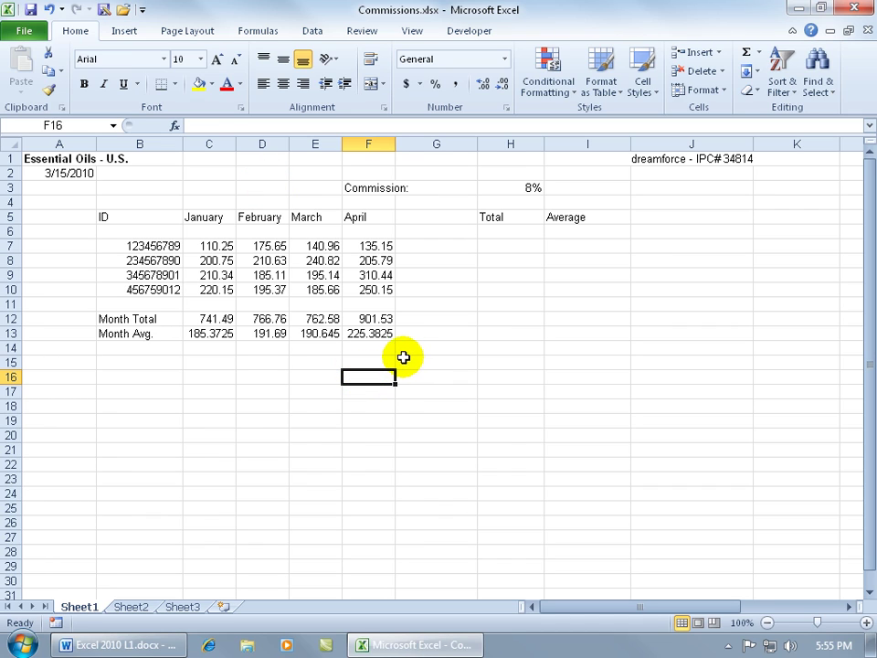
# Inspect the formulas behind the April month average in F13 and the January month total in C12
pyautogui.click(379, 335)
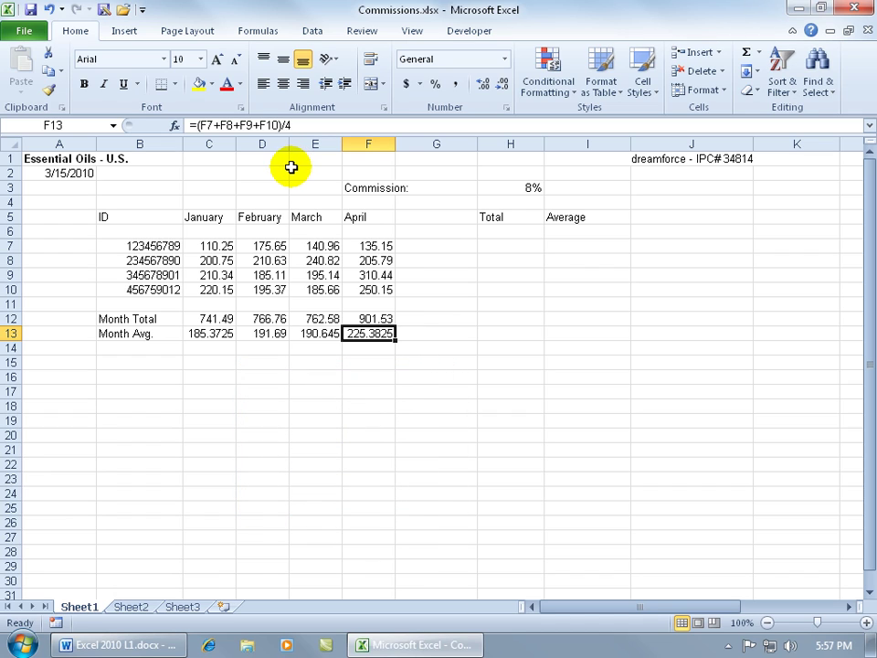
pyautogui.click(216, 317)
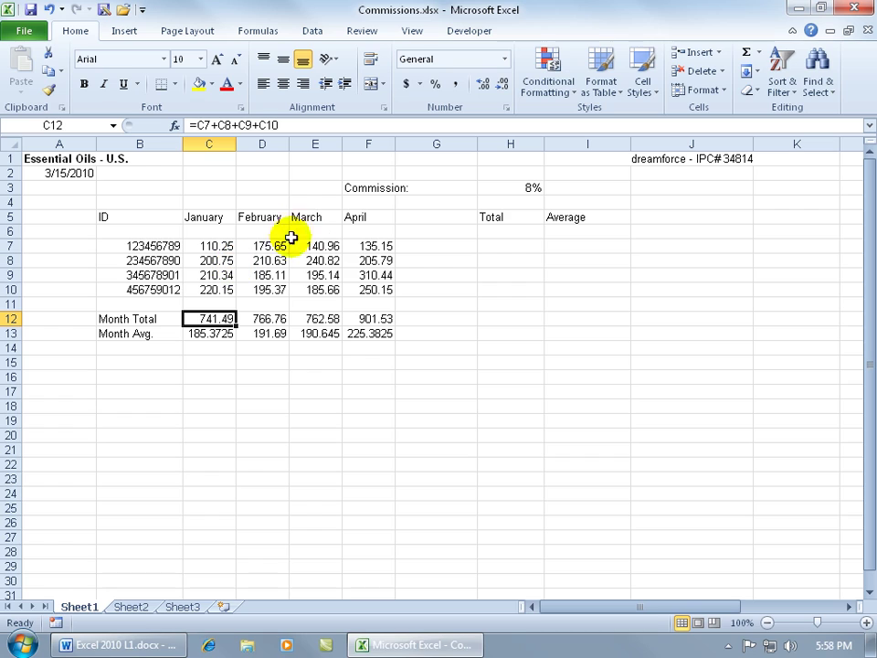
# Begin a SUM formula in cell H7, the first entry of the Total column
pyautogui.click(505, 245)
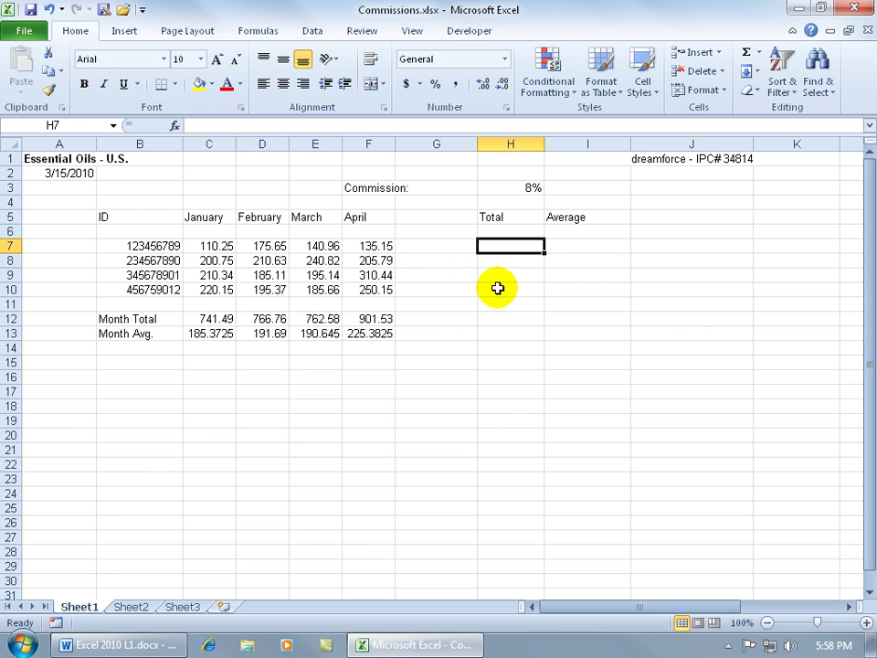
pyautogui.write('=')
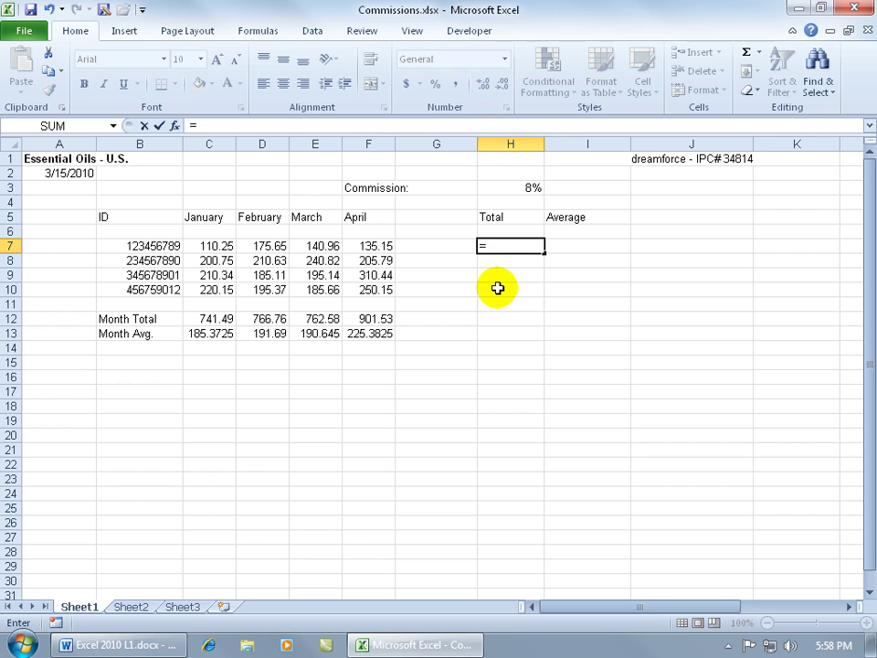
pyautogui.write('s')
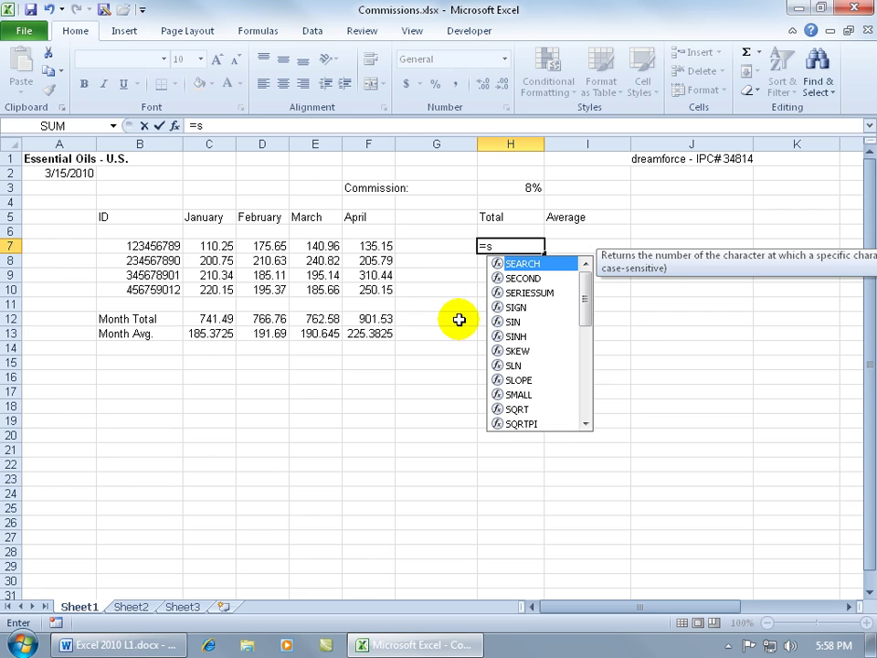
pyautogui.write('um')
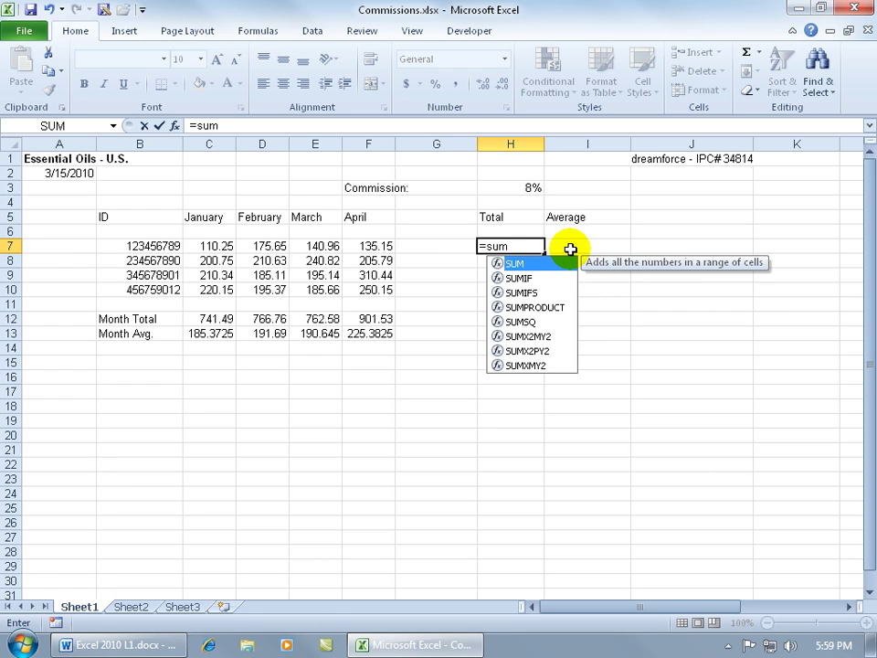
pyautogui.write('(')
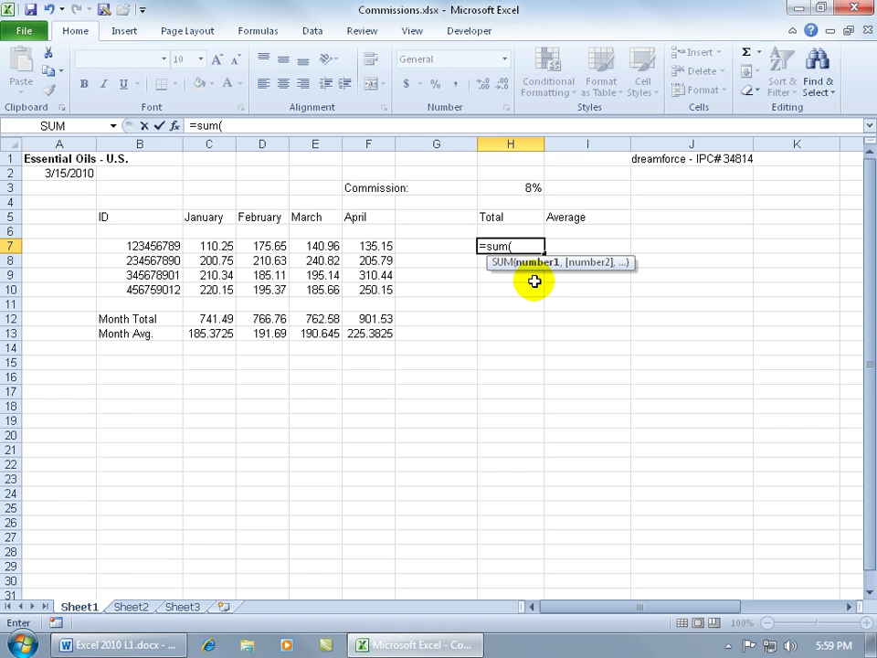
# Re-enter the function name in H7 by picking SUM from the suggested functions
pyautogui.press('BackSpace')
pyautogui.press('BackSpace')
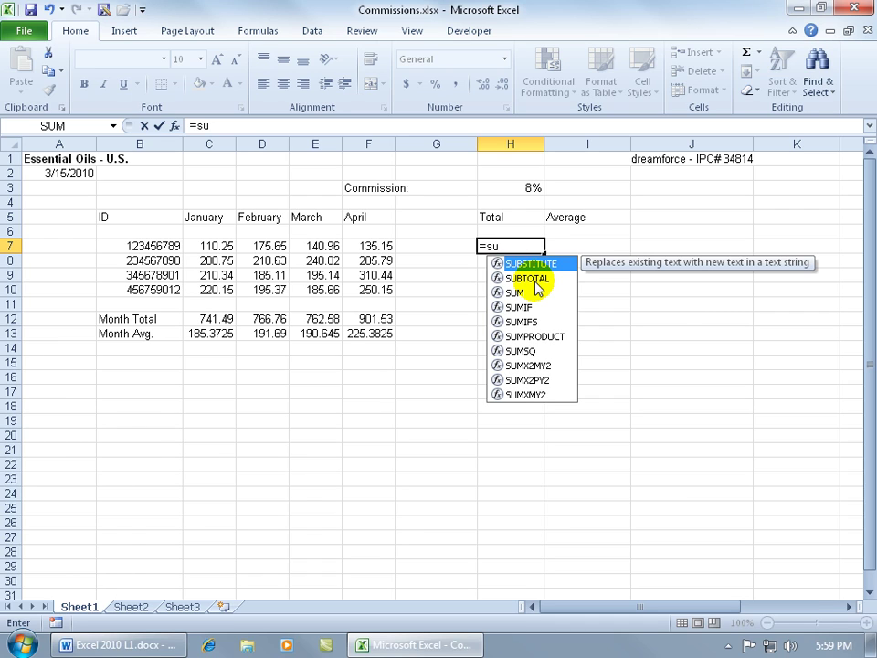
pyautogui.write('m')
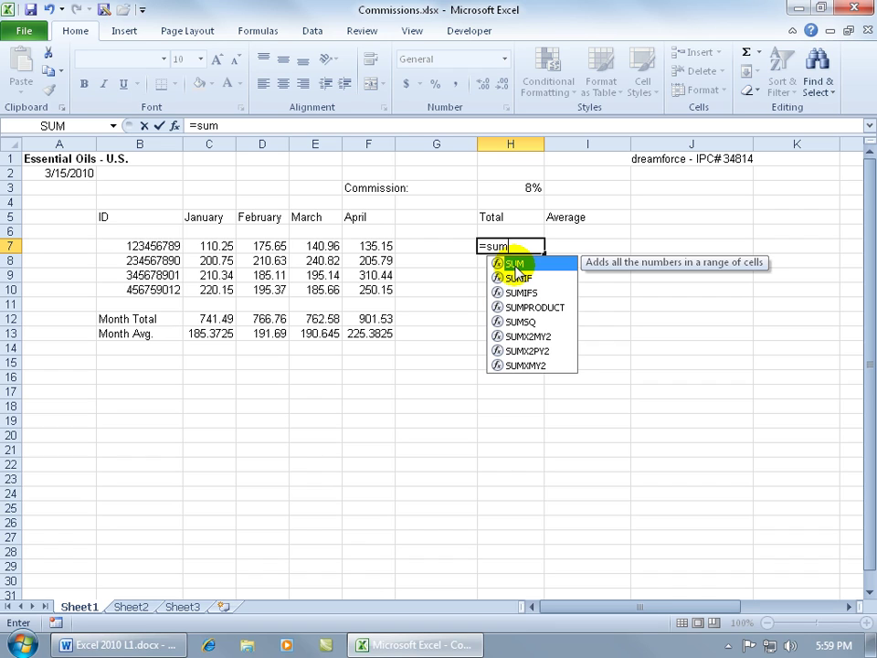
pyautogui.press('BackSpace')
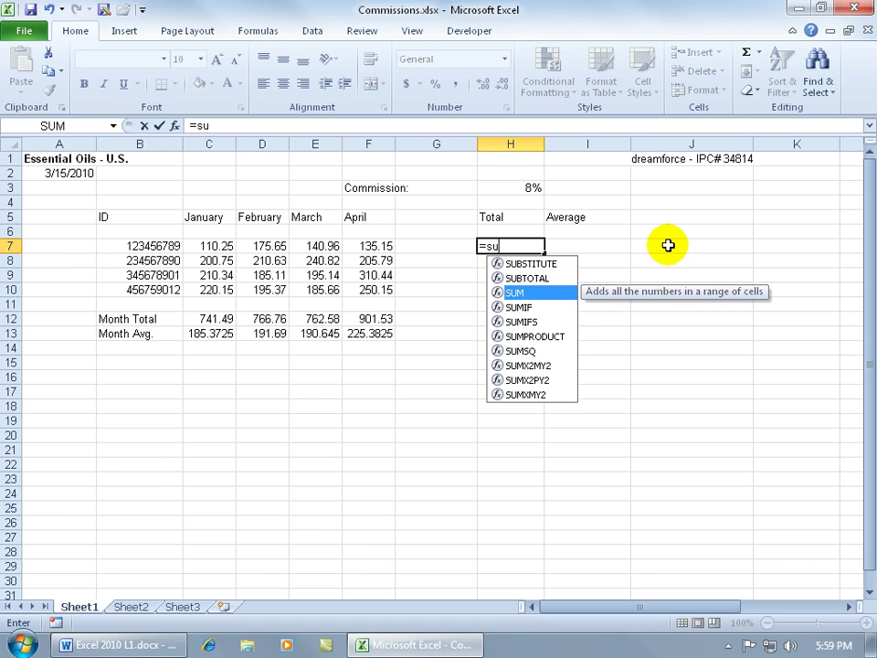
pyautogui.press('Tab')
pyautogui.press('BackSpace')
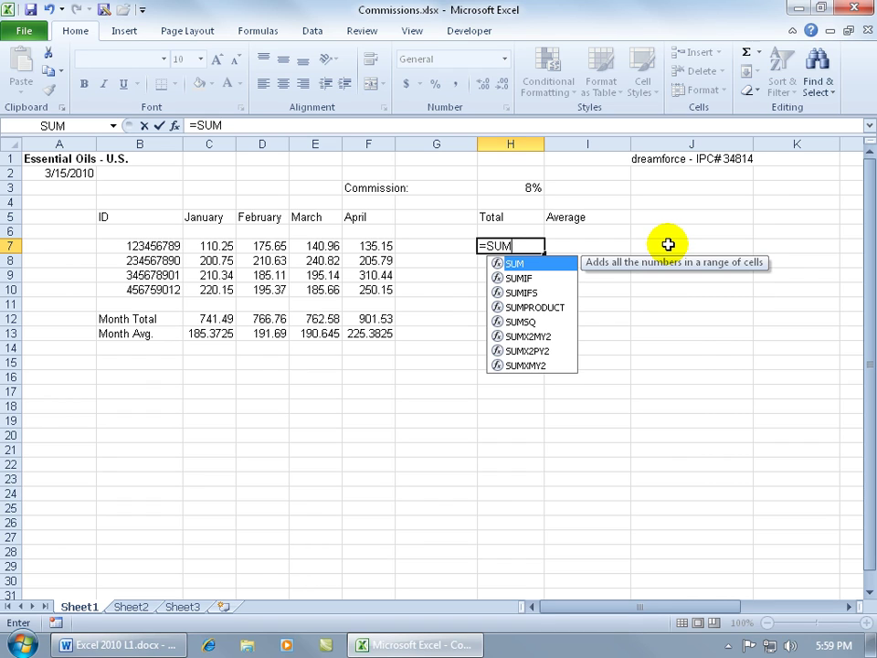
pyautogui.press('BackSpace')
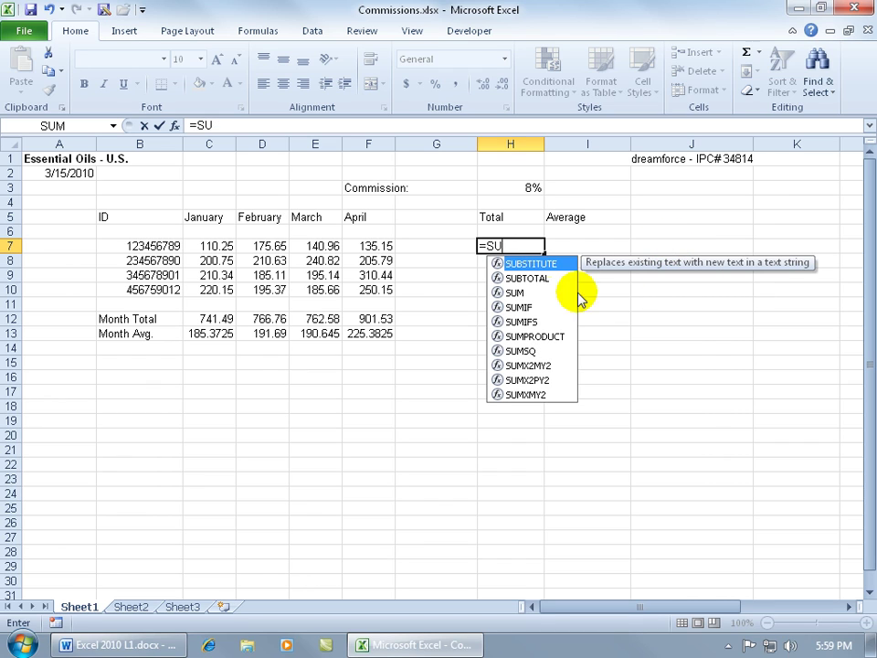
pyautogui.doubleClick(513, 294)
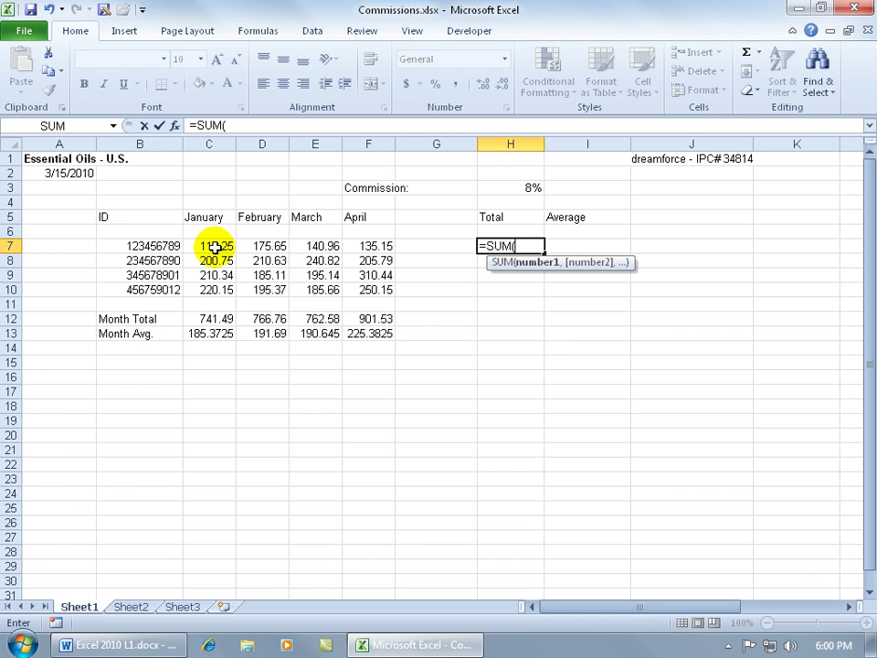
# Give the SUM formula in H7 the January to April range C7:F7 as its first argument
pyautogui.moveTo(213, 246); pyautogui.dragTo(368, 245)
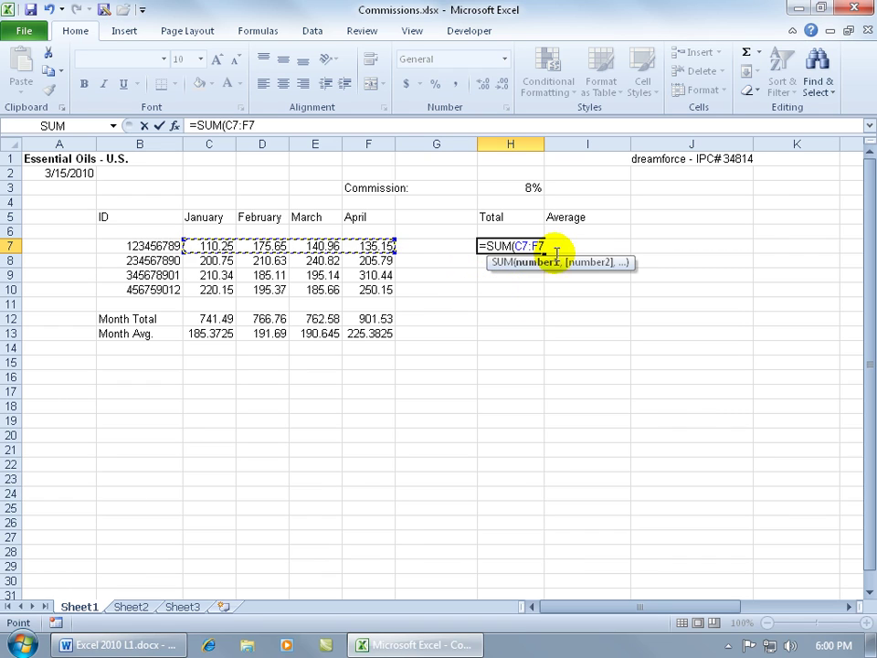
pyautogui.write(')')
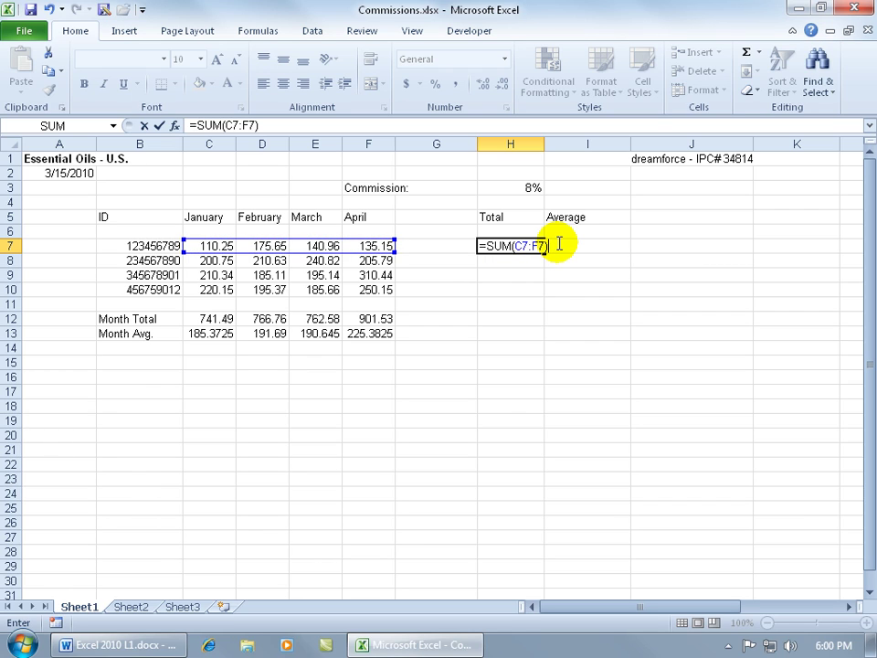
pyautogui.press('BackSpace')
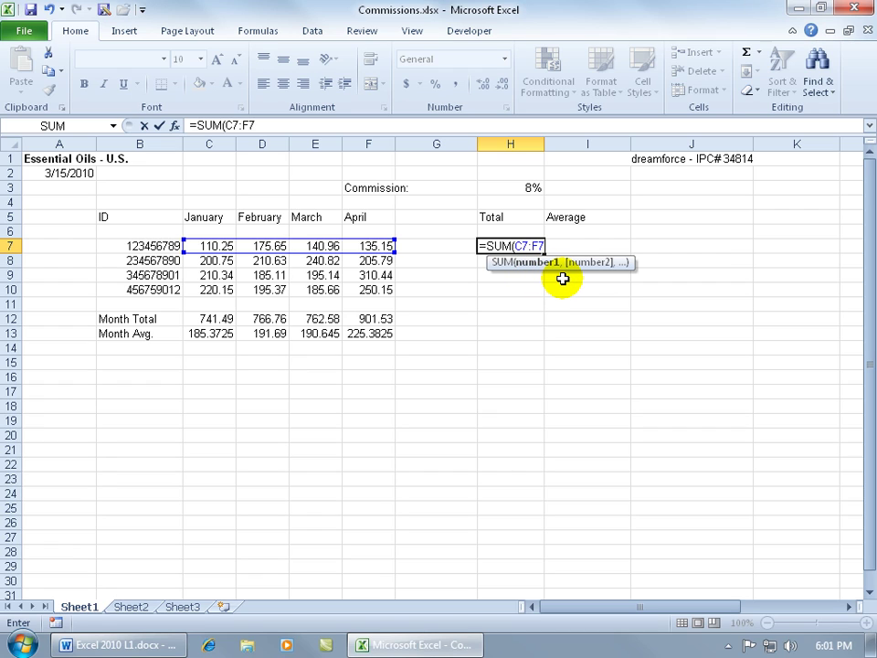
# Add the ranges C10:F10 and C9:F9 as second and third arguments of the SUM formula in H7
pyautogui.write(',')
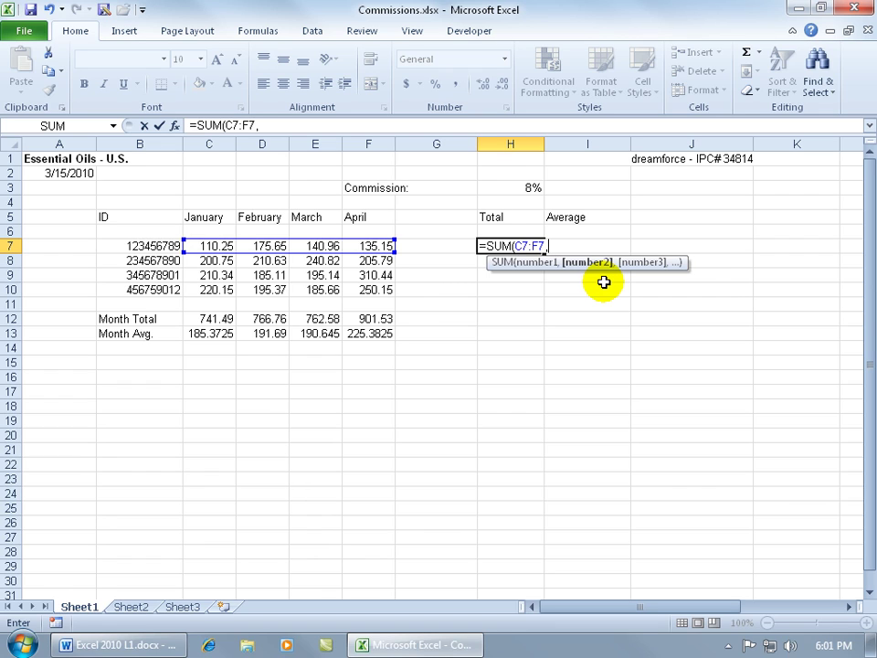
pyautogui.moveTo(212, 290); pyautogui.dragTo(375, 291)
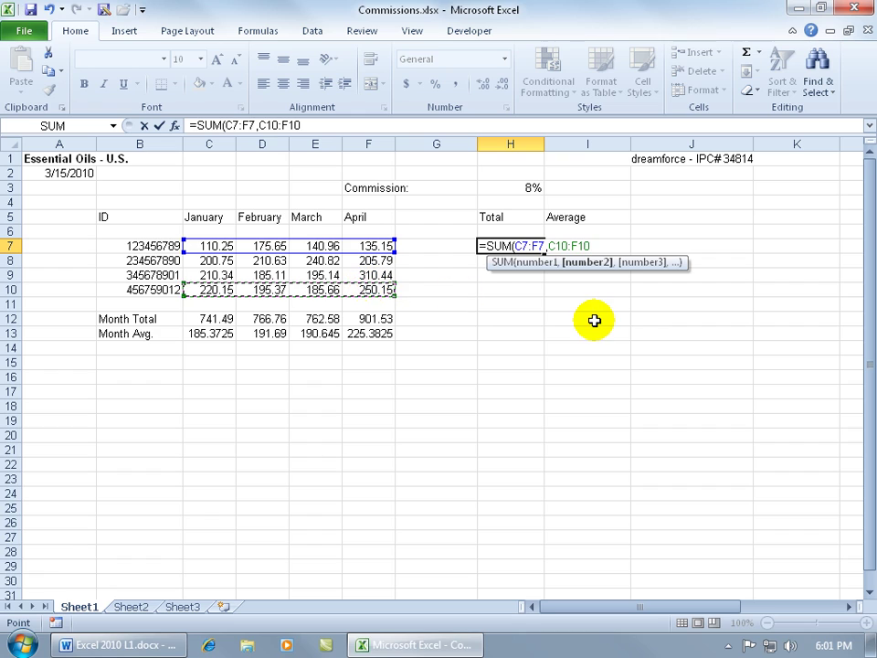
pyautogui.write(',')
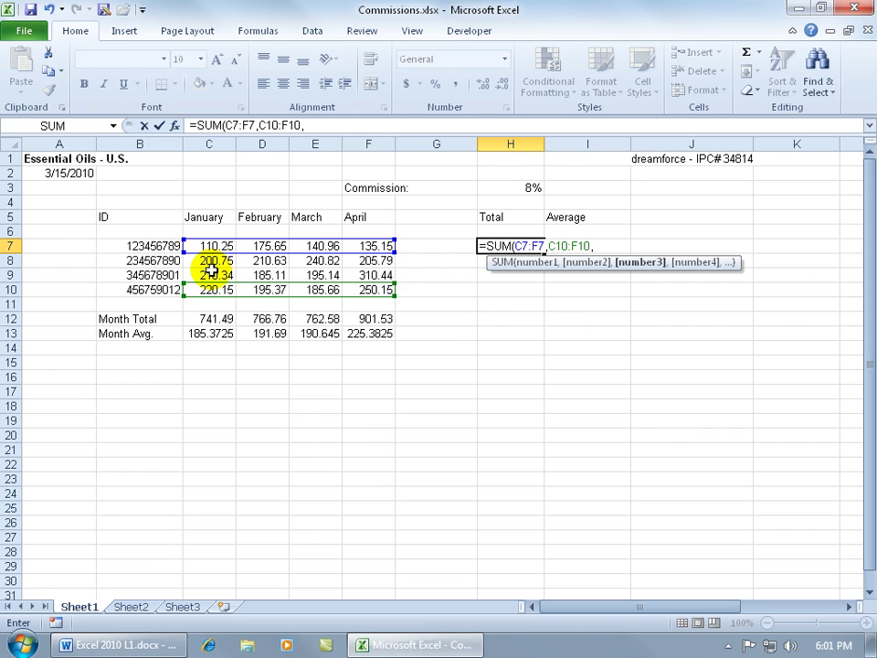
pyautogui.moveTo(212, 270); pyautogui.dragTo(374, 274)
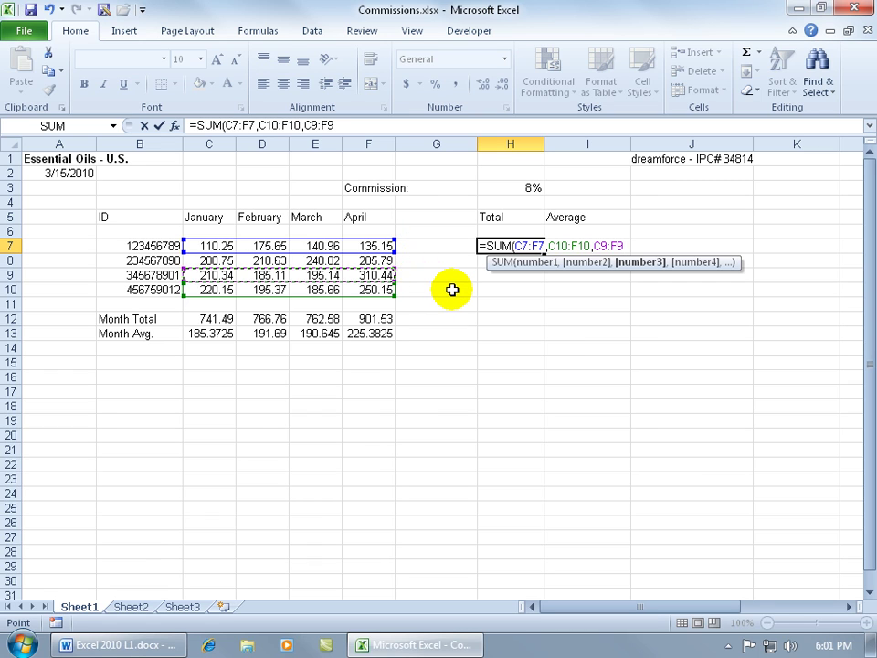
# Remove the C9:F9 and C10:F10 arguments from the formula in H7 and complete it as =SUM(C7:F7)
pyautogui.press('BackSpace')
pyautogui.press('BackSpace')
pyautogui.press('BackSpace')
pyautogui.press('BackSpace')
pyautogui.press('BackSpace')
pyautogui.press('BackSpace')
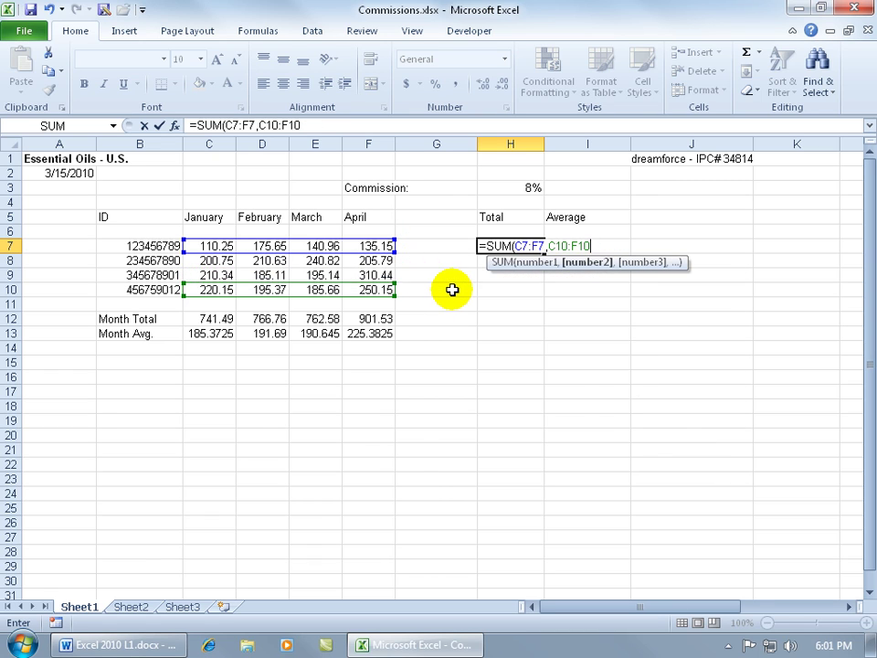
pyautogui.press('BackSpace')
pyautogui.press('BackSpace')
pyautogui.press('BackSpace')
pyautogui.press('BackSpace')
pyautogui.press('BackSpace')
pyautogui.press('BackSpace')
pyautogui.press('BackSpace')
pyautogui.press('BackSpace')
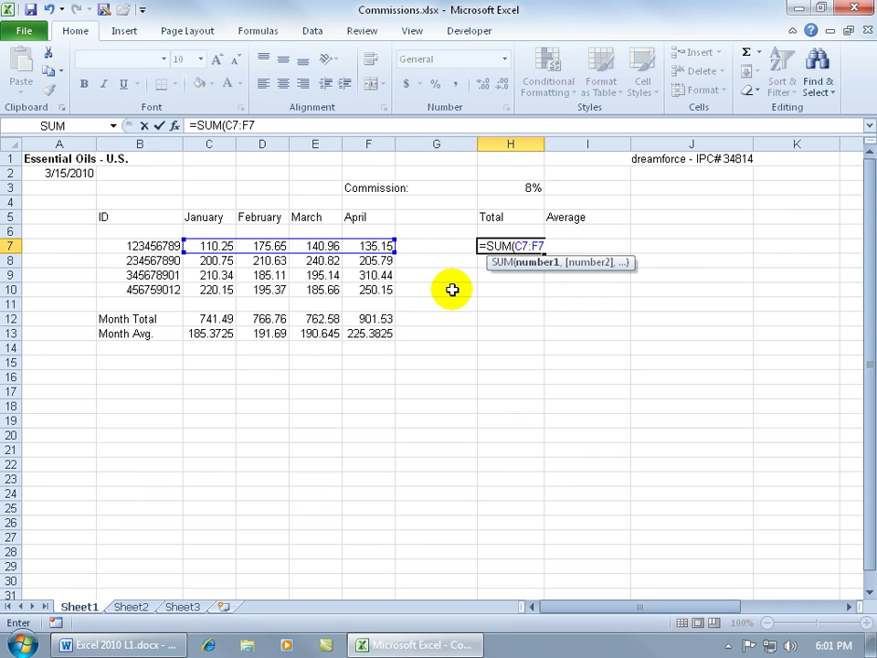
pyautogui.press('Return')
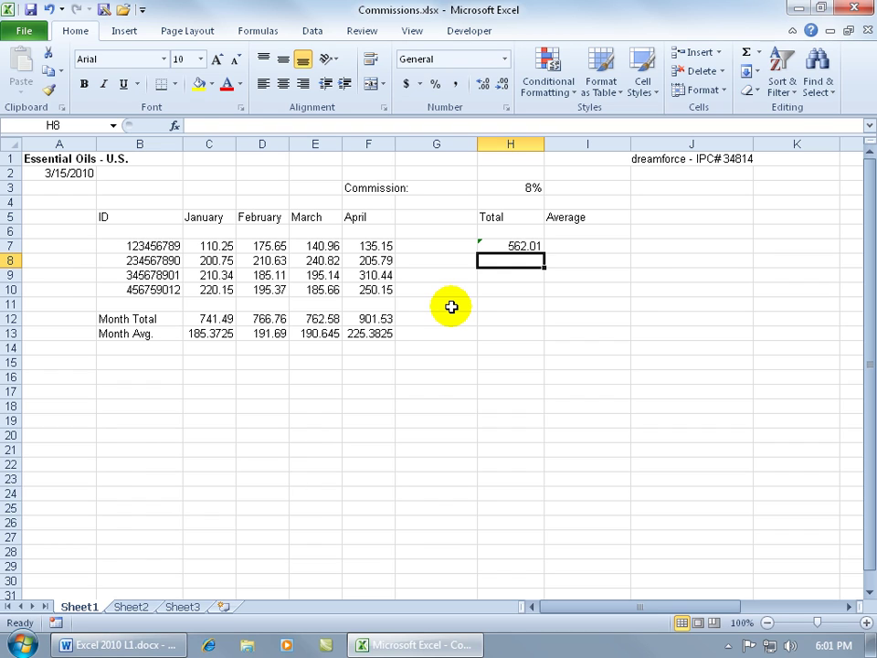
# Clear cell H7 and enter the formula =SUM(C7:F7) in it, using the suggested SUM function
pyautogui.click(500, 245)
pyautogui.press('Delete')
pyautogui.write('=sum')
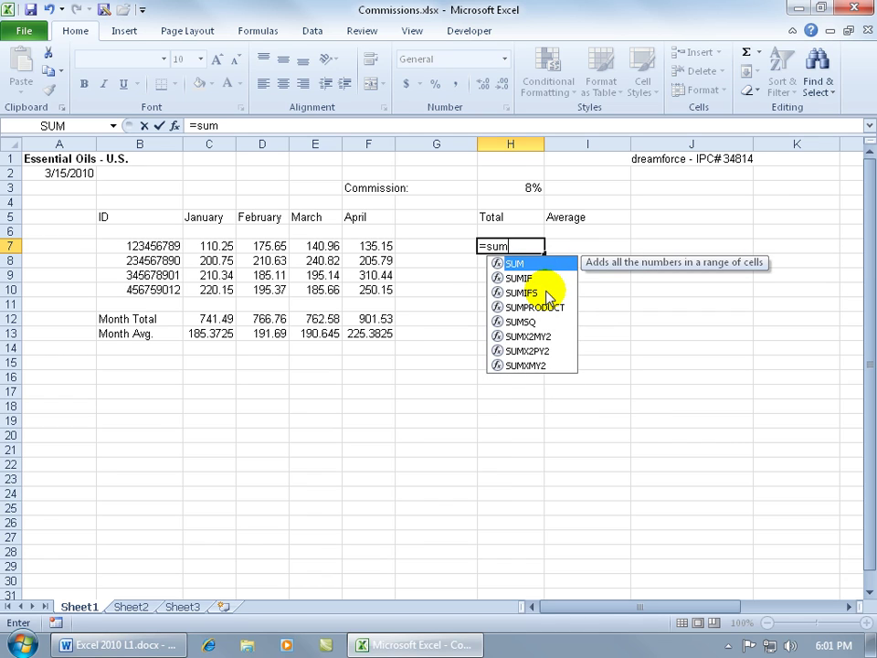
pyautogui.click(549, 267)
pyautogui.doubleClick(550, 271)
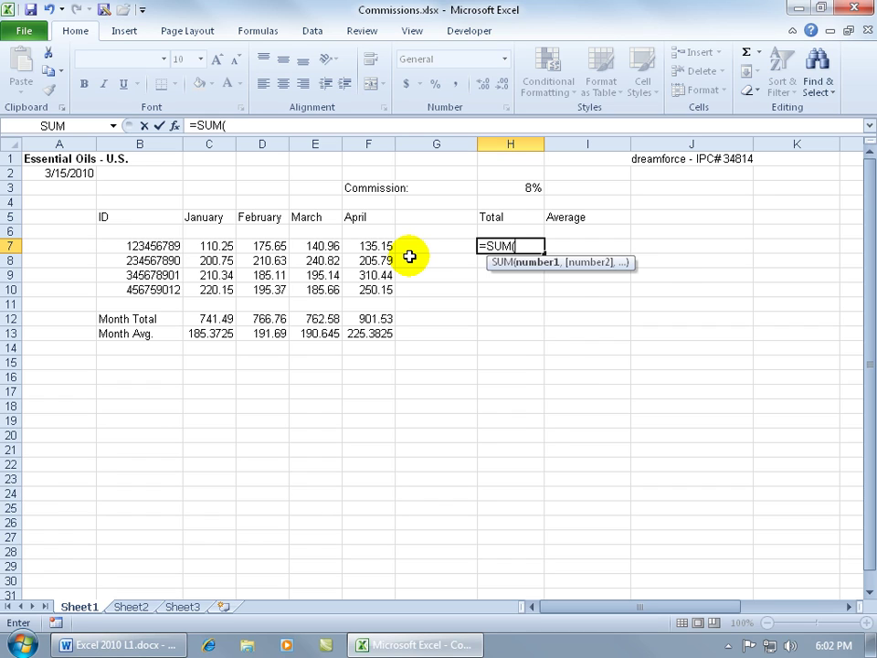
pyautogui.write('c7:f7')
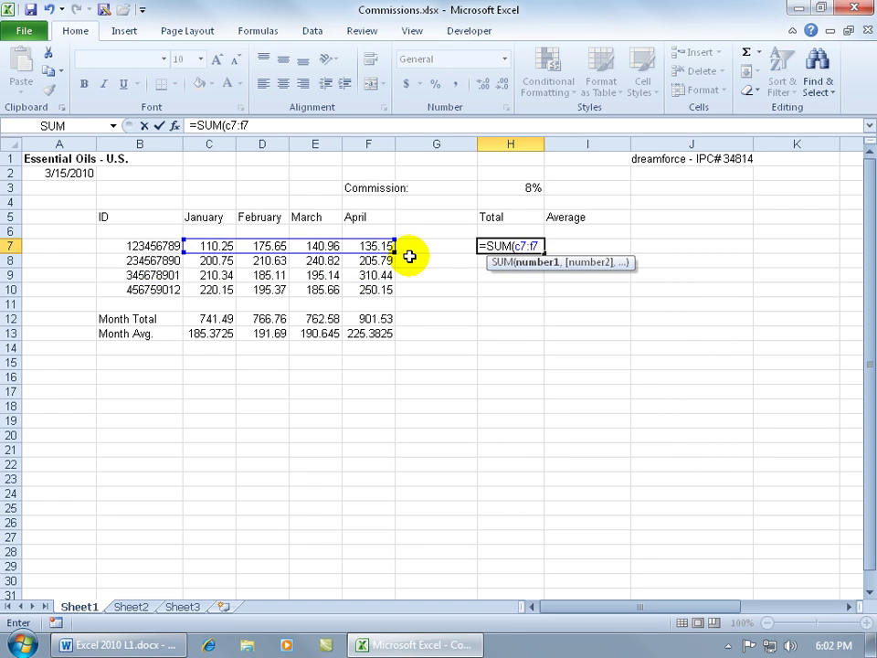
pyautogui.press('Return')
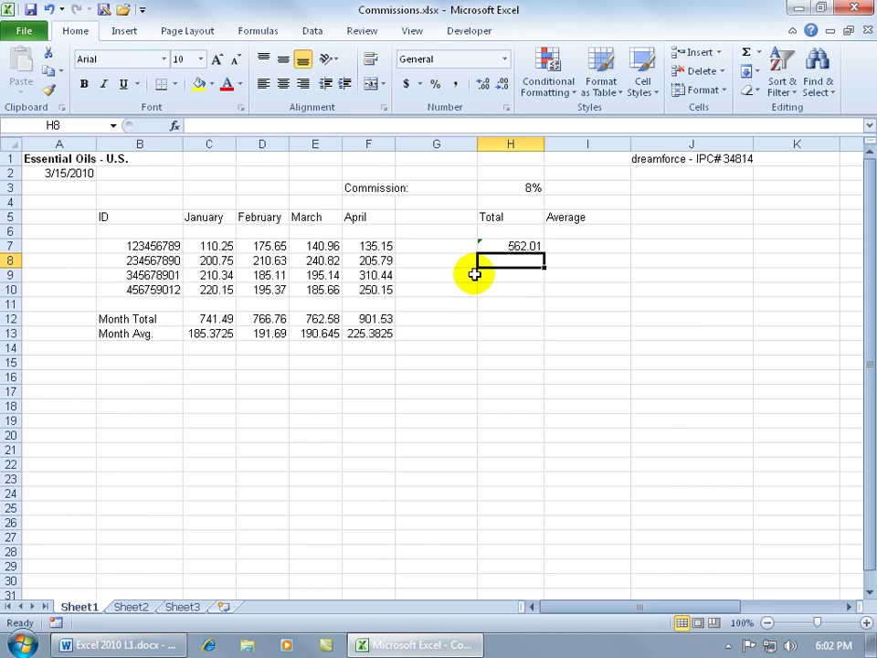
# Review the formula in H7 and the January to April values in C7:F7 that it adds
pyautogui.click(506, 245)
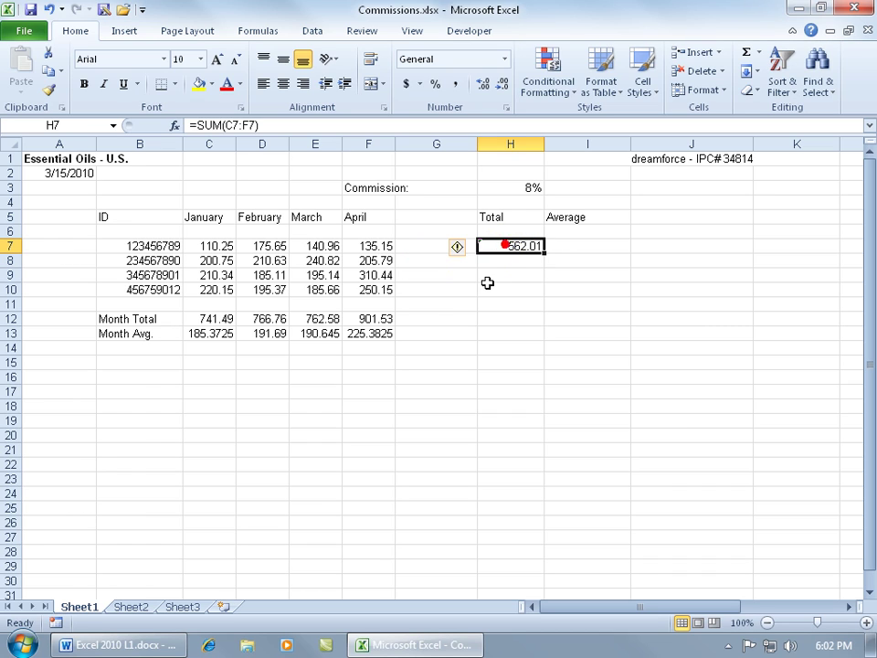
pyautogui.click(249, 128)
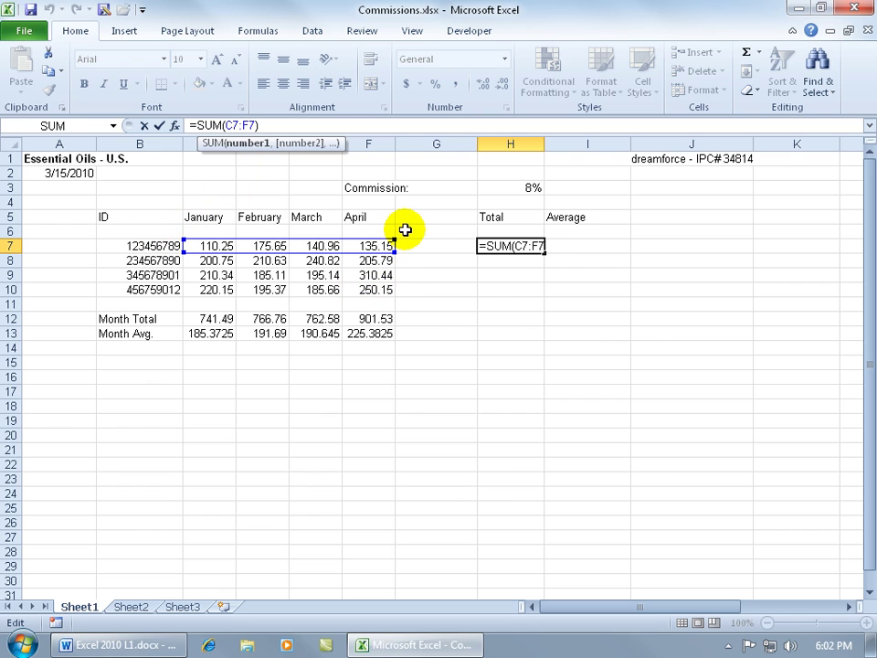
pyautogui.press('Return')
pyautogui.moveTo(206, 245); pyautogui.dragTo(367, 248)
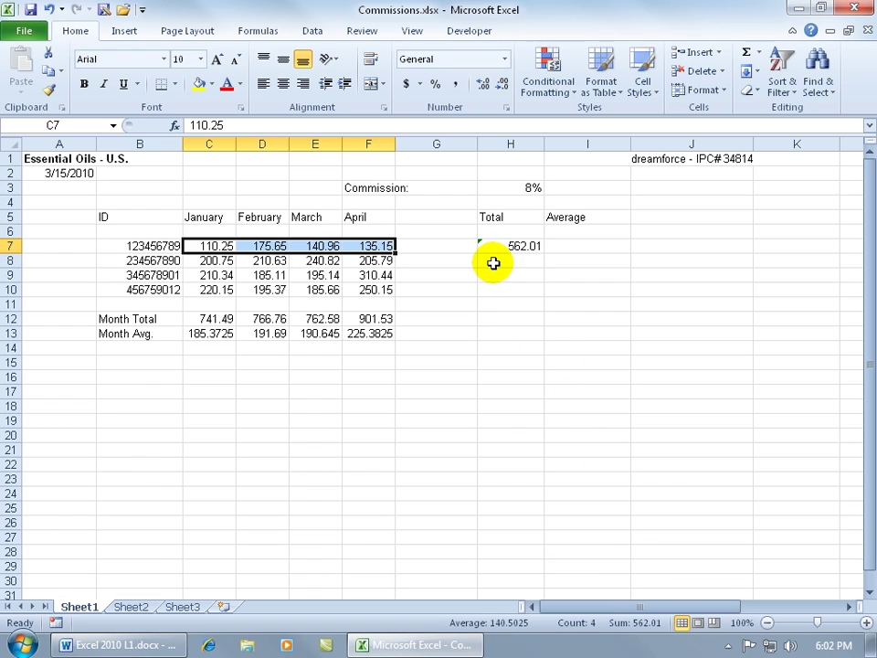
pyautogui.click(500, 235)
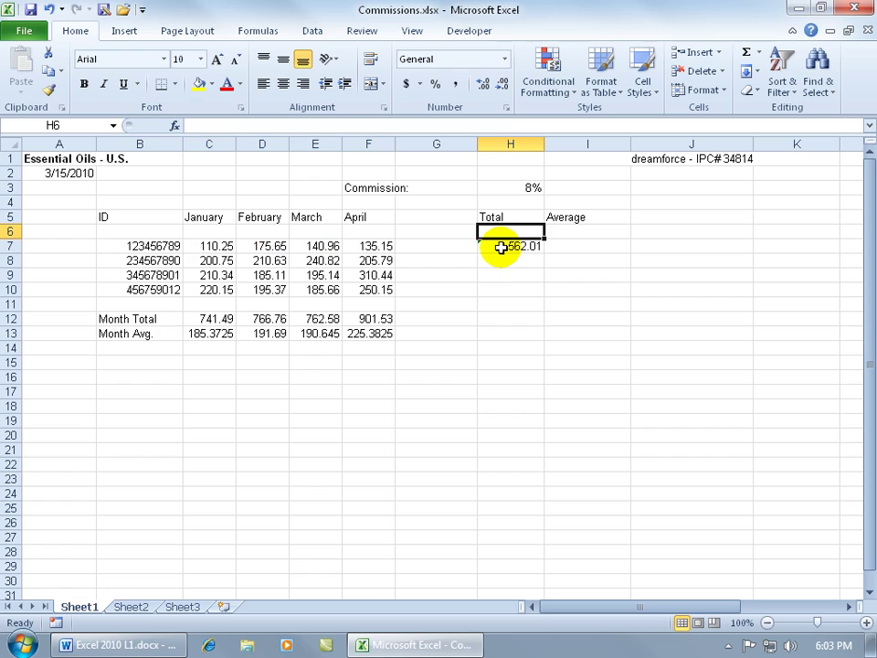
# Review the error options for the formula in H7 and ignore the error about omitted adjacent cells
pyautogui.click(503, 246)
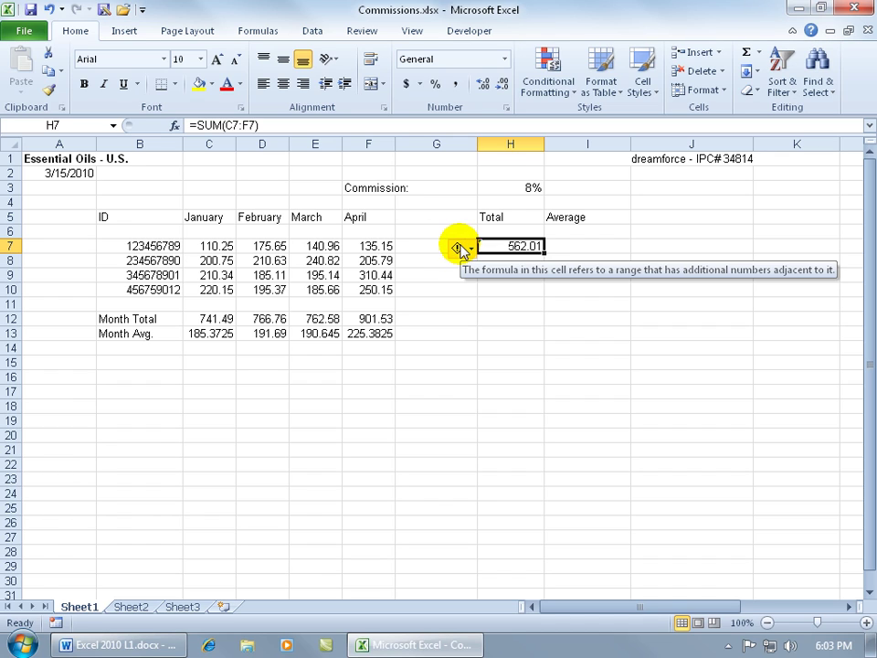
pyautogui.click(471, 248)
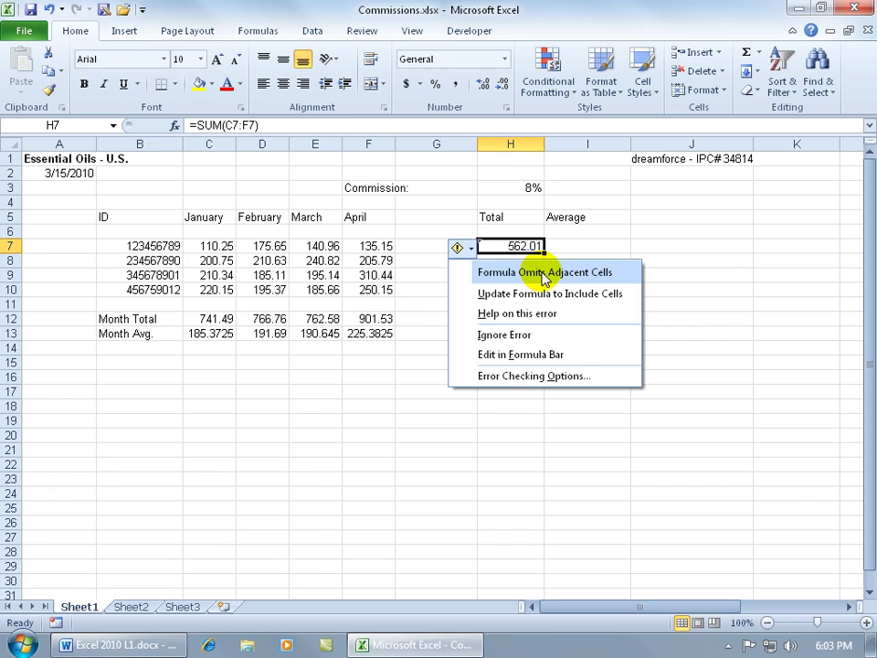
pyautogui.click(403, 245)
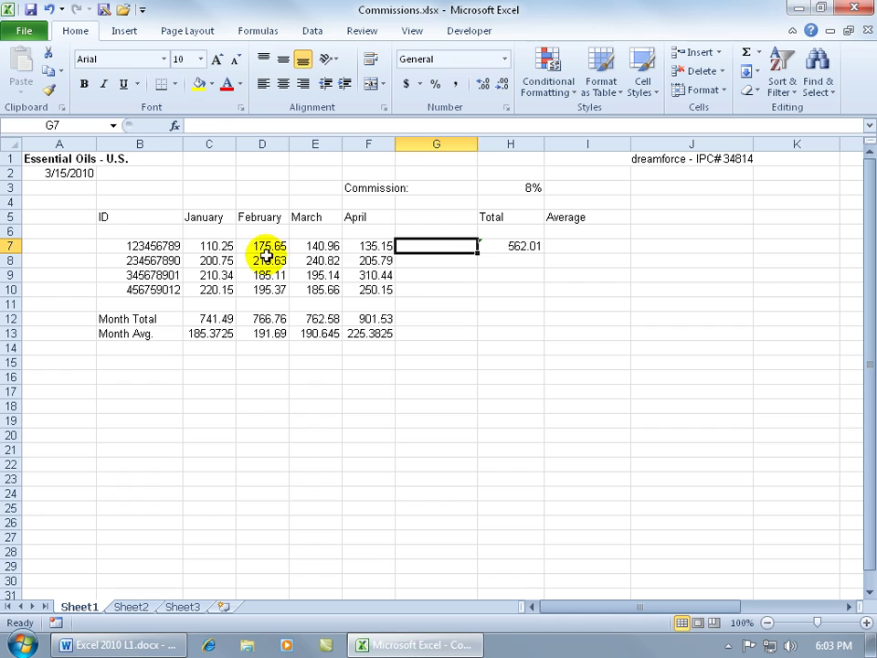
pyautogui.click(220, 245)
pyautogui.moveTo(219, 245); pyautogui.dragTo(378, 247)
pyautogui.click(426, 247)
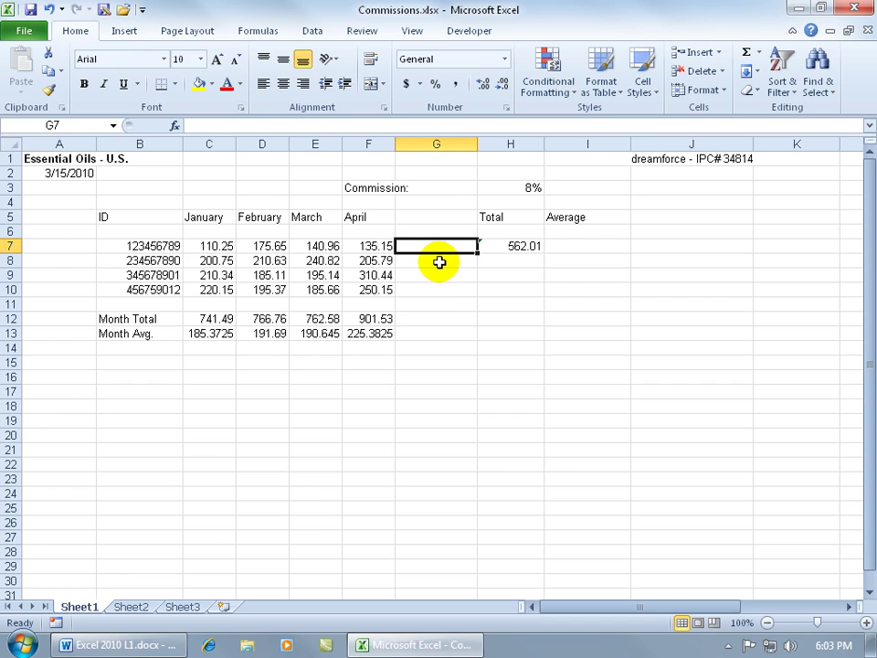
pyautogui.click(494, 247)
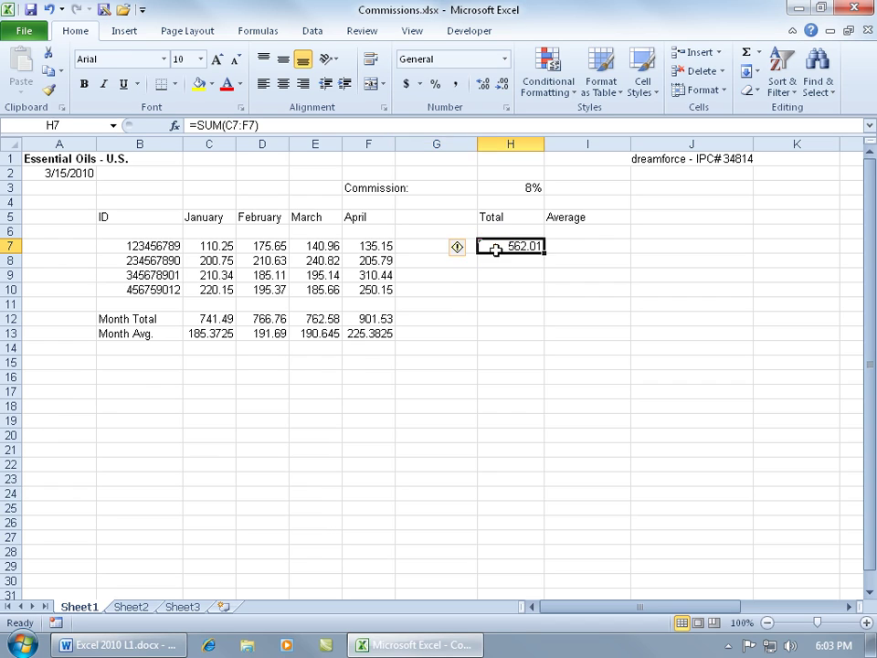
pyautogui.click(456, 249)
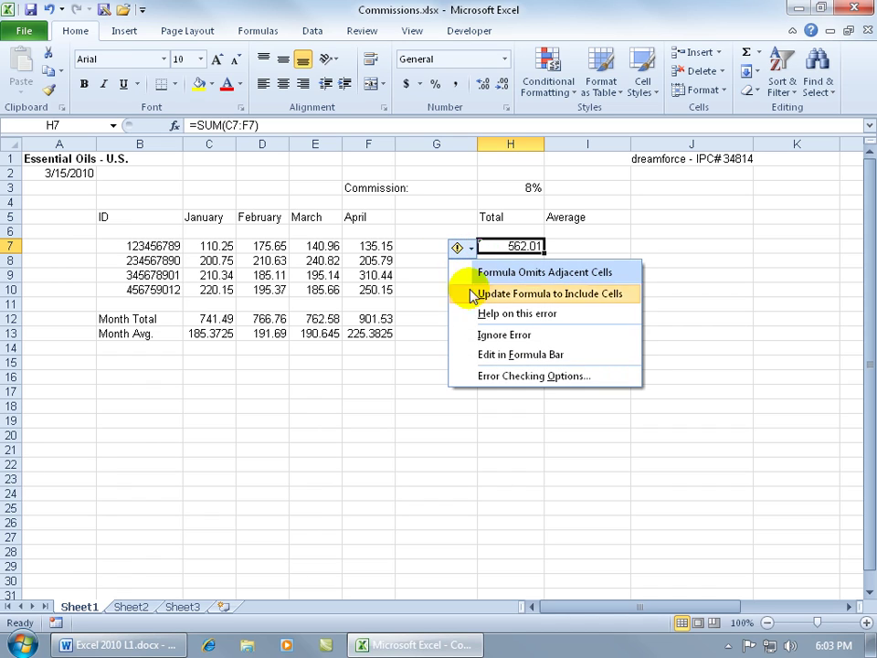
pyautogui.click(497, 346)
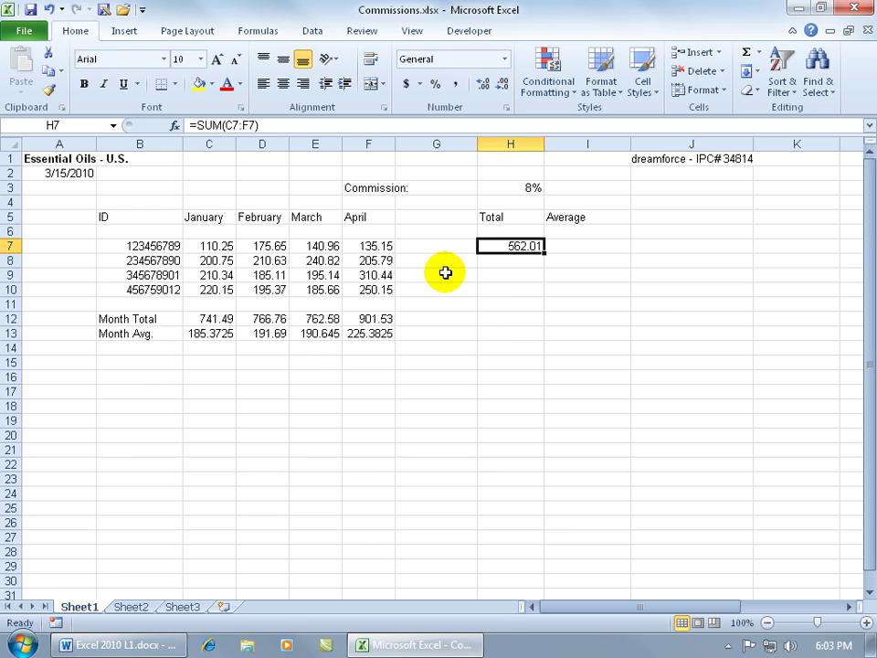
# Examine the background error checking setting and the error indicator colors in the formula options, discarding any changes
pyautogui.click(25, 33)
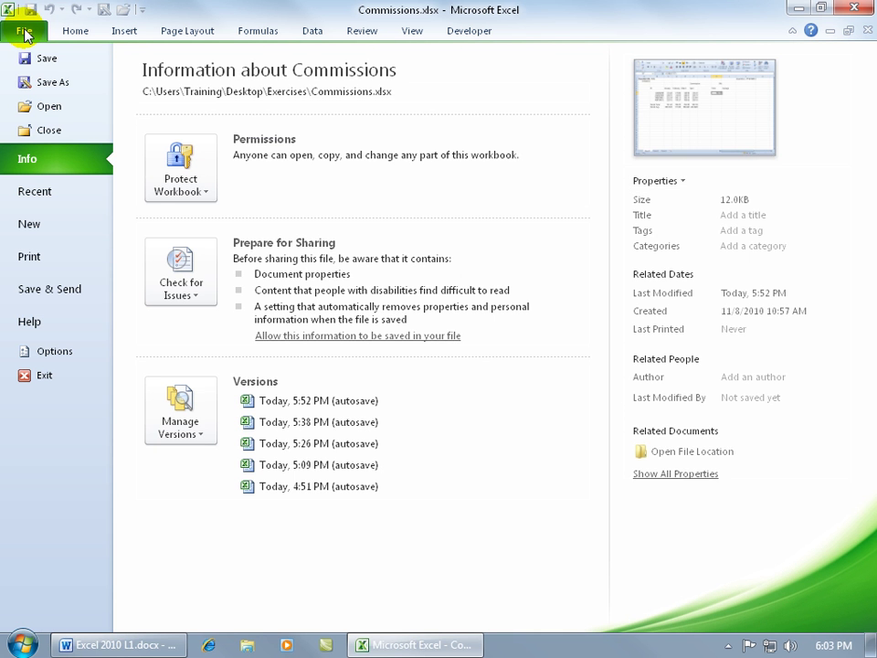
pyautogui.click(55, 351)
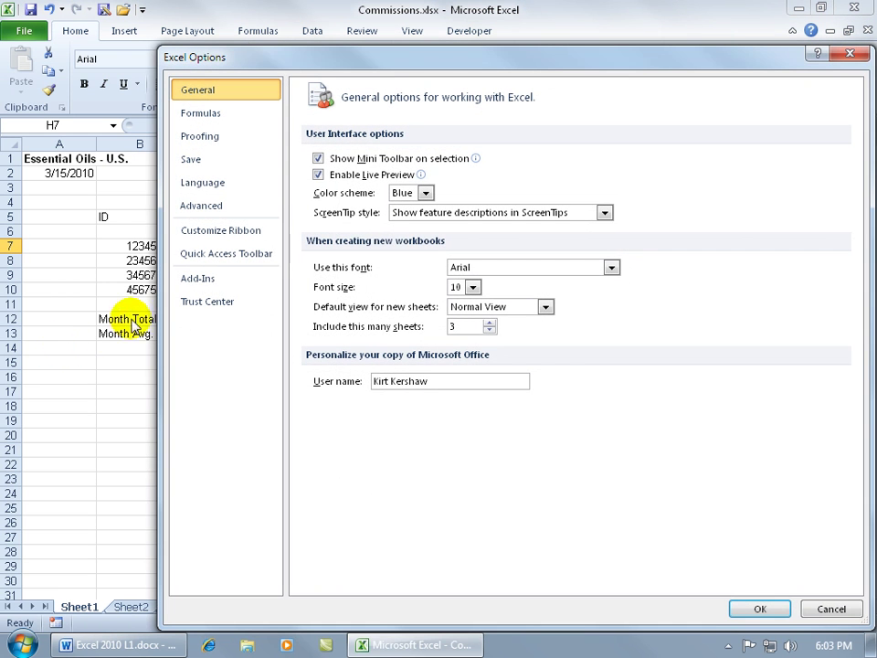
pyautogui.click(203, 117)
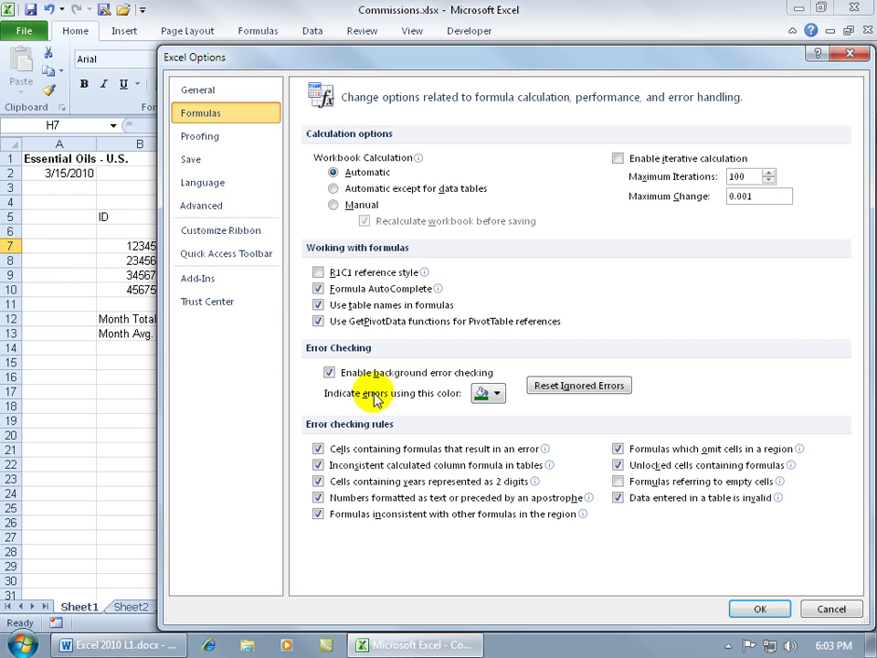
pyautogui.click(329, 372)
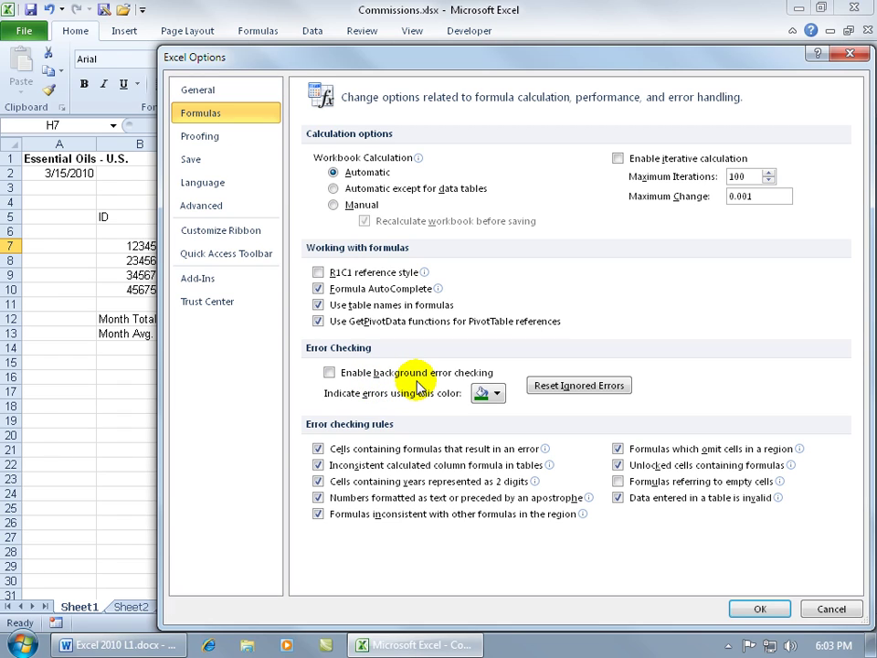
pyautogui.click(329, 373)
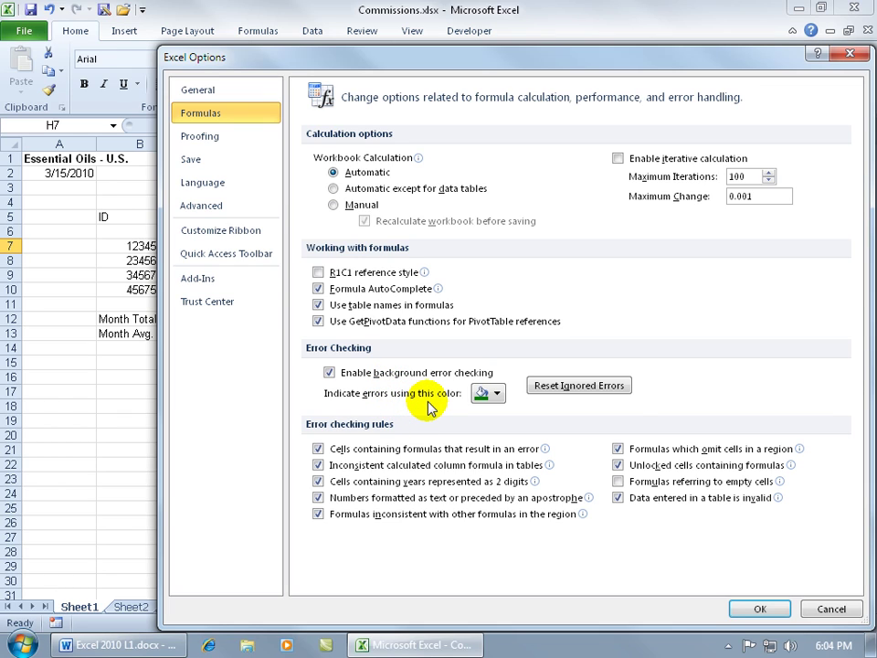
pyautogui.click(494, 394)
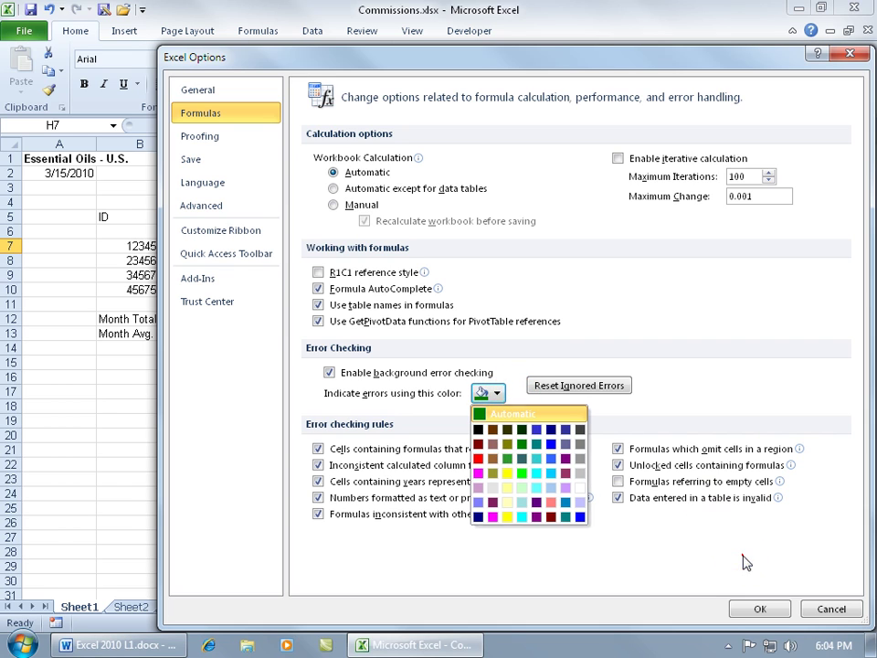
pyautogui.click(832, 609)
pyautogui.click(831, 608)
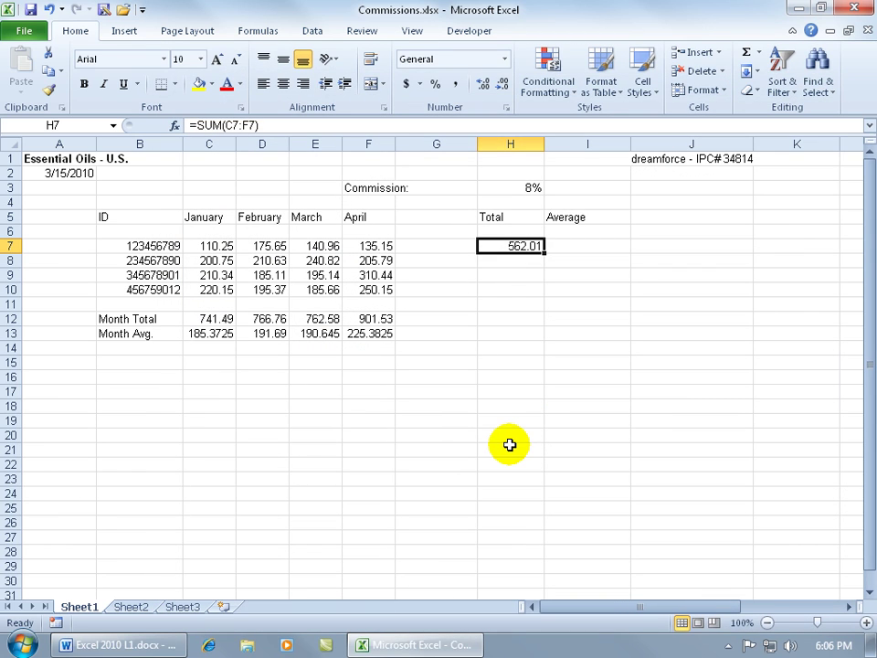
# Enter an AutoSum total in H8 and correct its range so the formula reads =SUM(C8:F8)
pyautogui.click(508, 260)
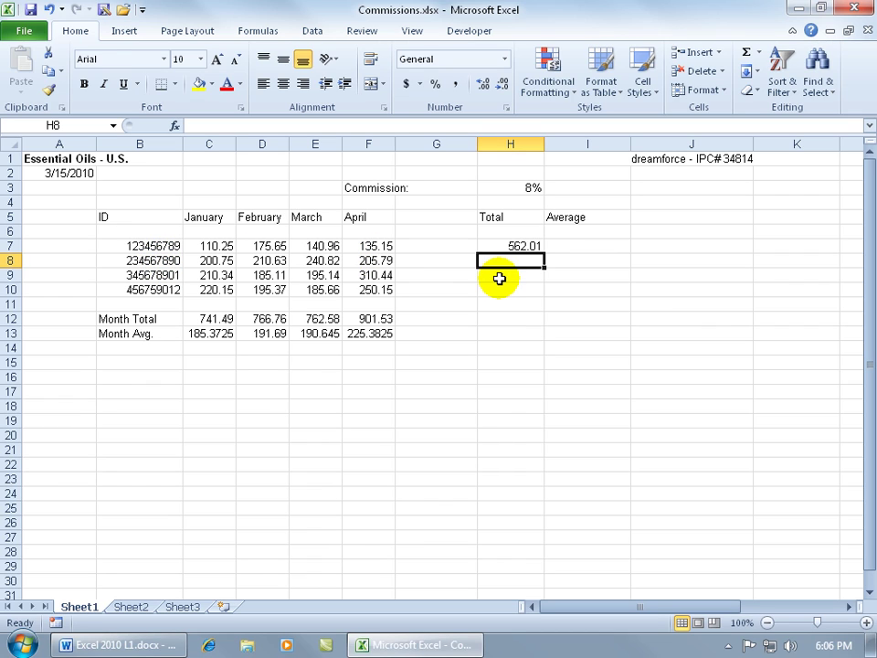
pyautogui.click(747, 57)
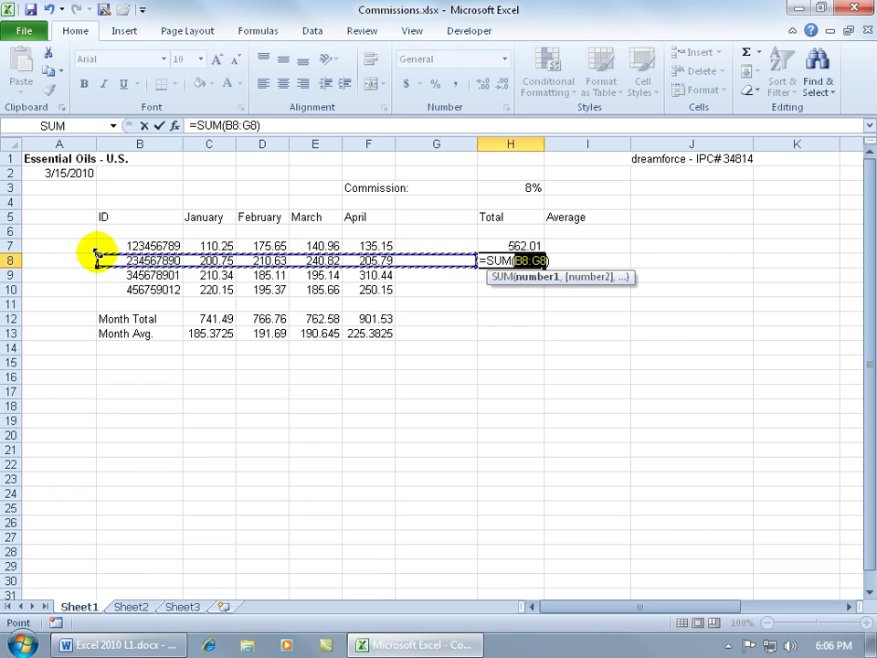
pyautogui.moveTo(97, 254); pyautogui.dragTo(163, 262)
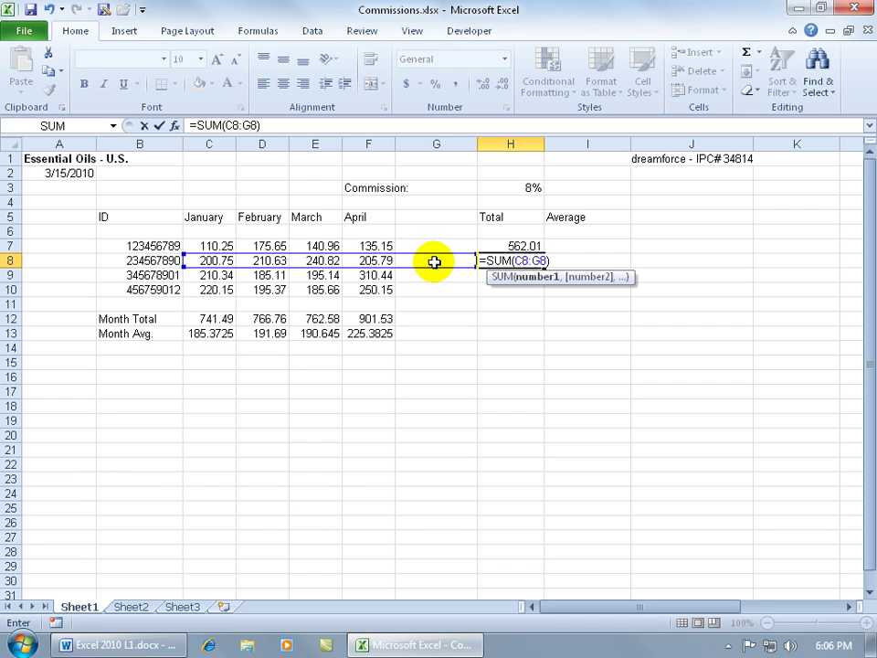
pyautogui.moveTo(473, 261); pyautogui.dragTo(473, 261)
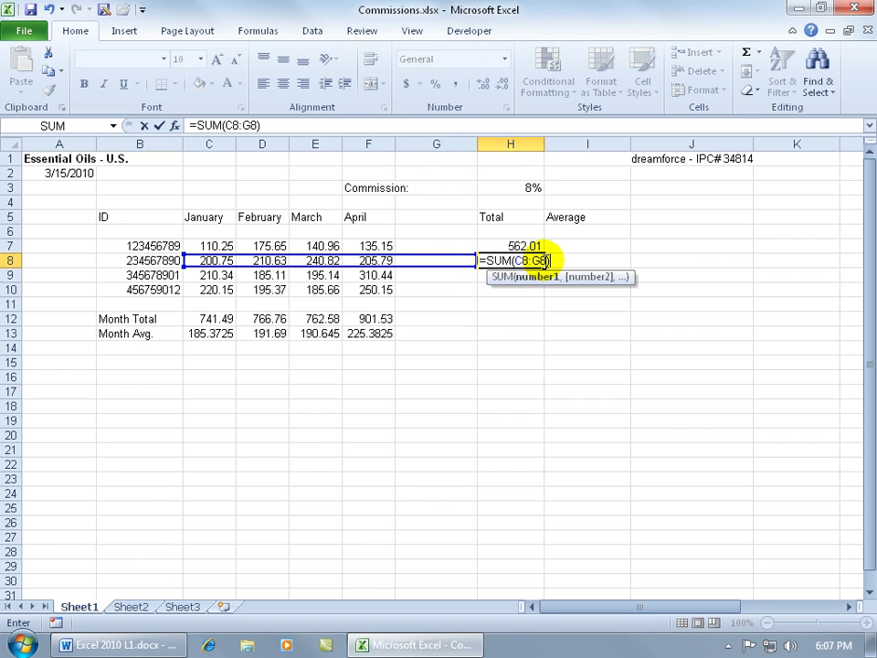
pyautogui.click(513, 260)
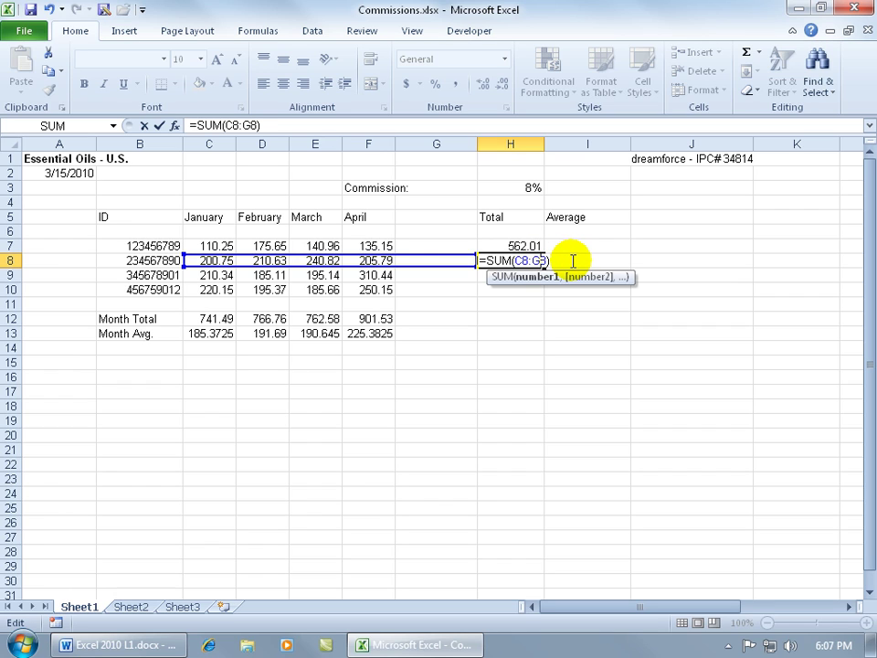
pyautogui.press('BackSpace')
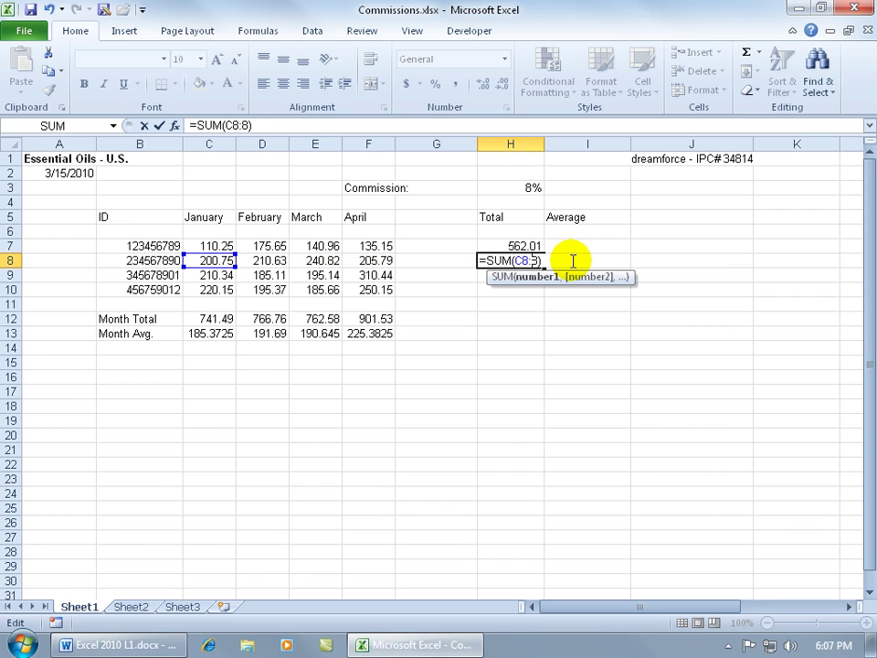
pyautogui.write('f')
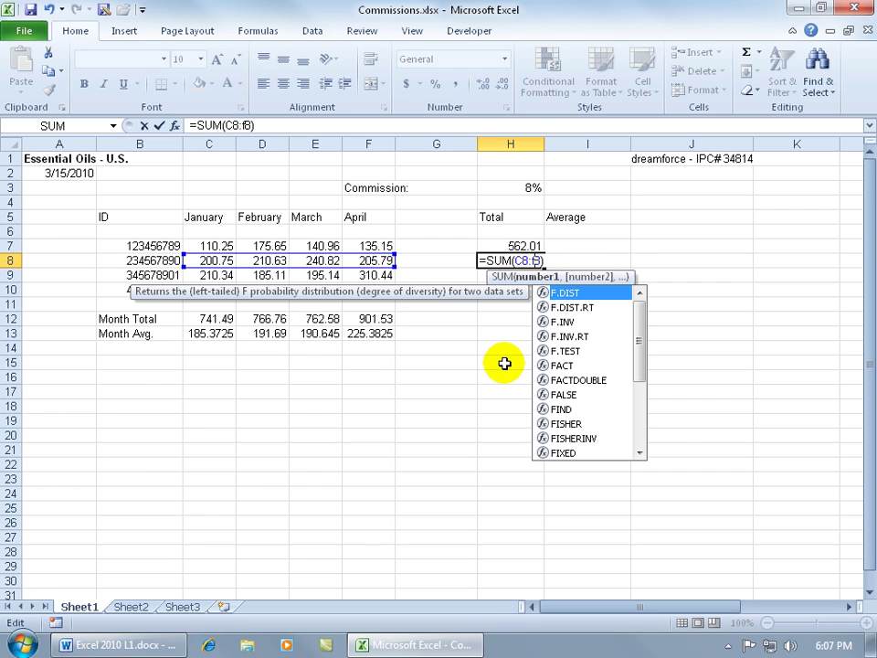
pyautogui.press('Return')
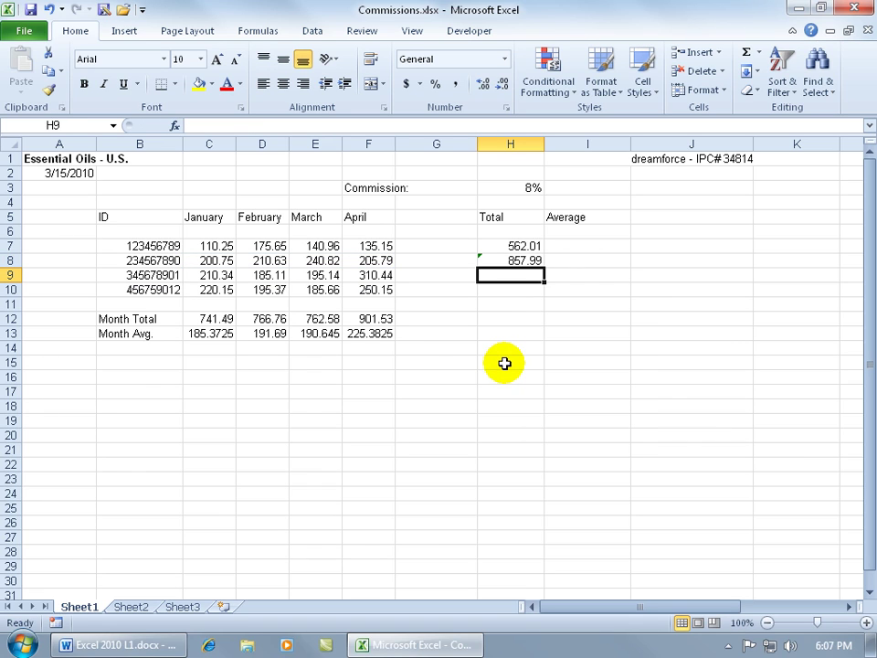
# Ignore the omitted adjacent cells error on H8 and check the sum of C8:F8
pyautogui.click(493, 260)
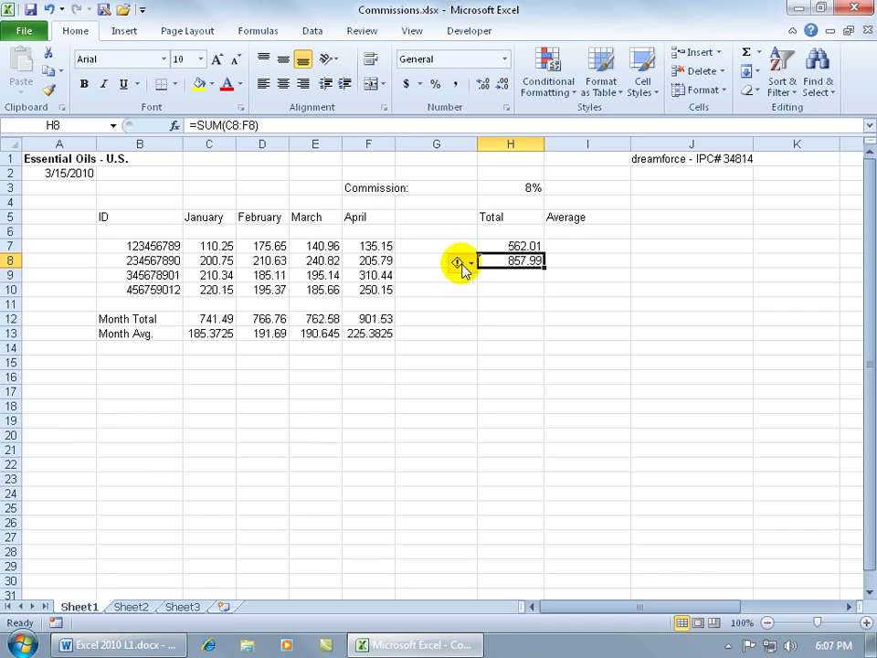
pyautogui.click(461, 264)
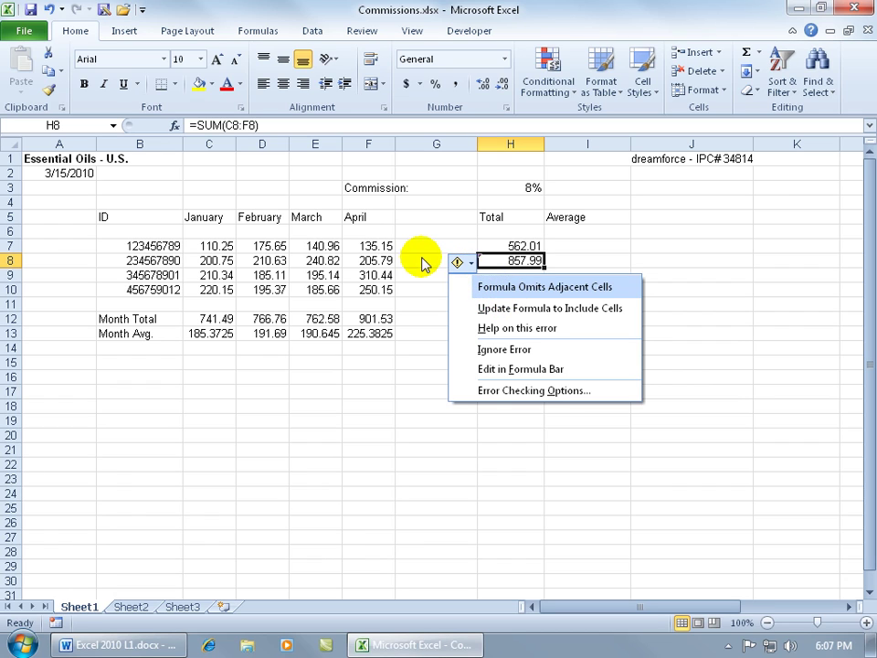
pyautogui.click(504, 349)
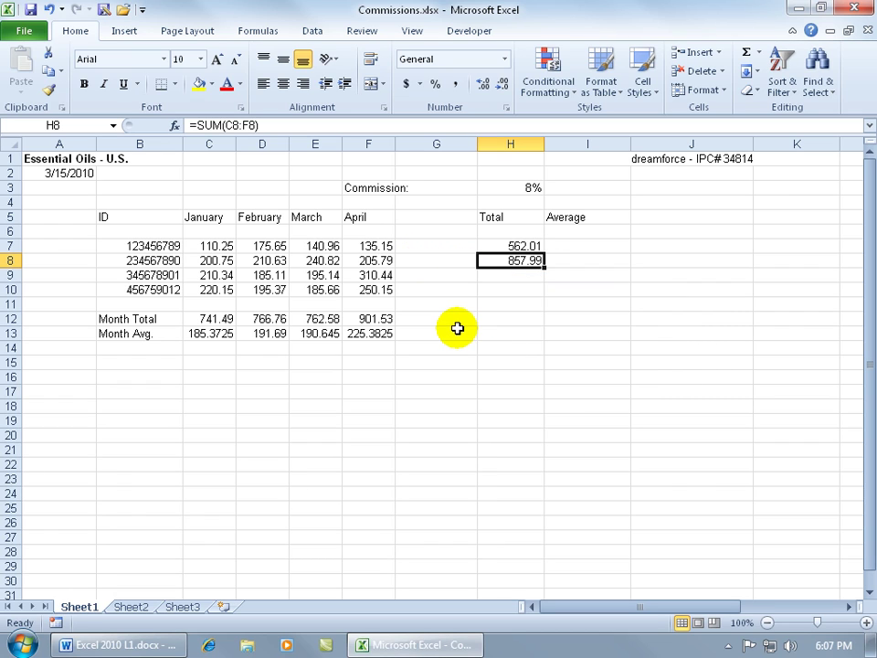
pyautogui.moveTo(233, 259); pyautogui.dragTo(384, 259)
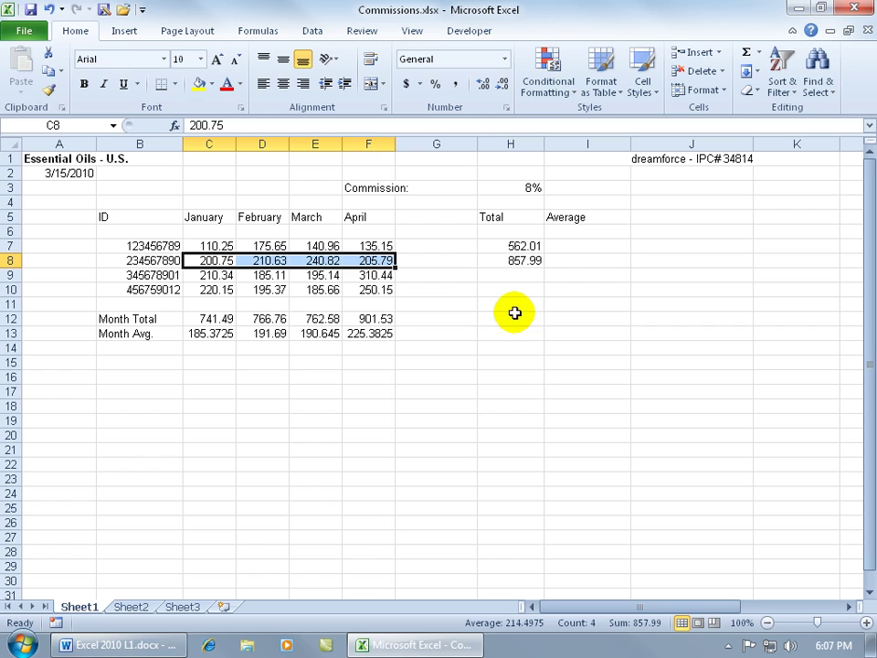
# Insert a Sum function in H9 from the Function Library's AutoSum and set its range to C9:F9
pyautogui.click(515, 274)
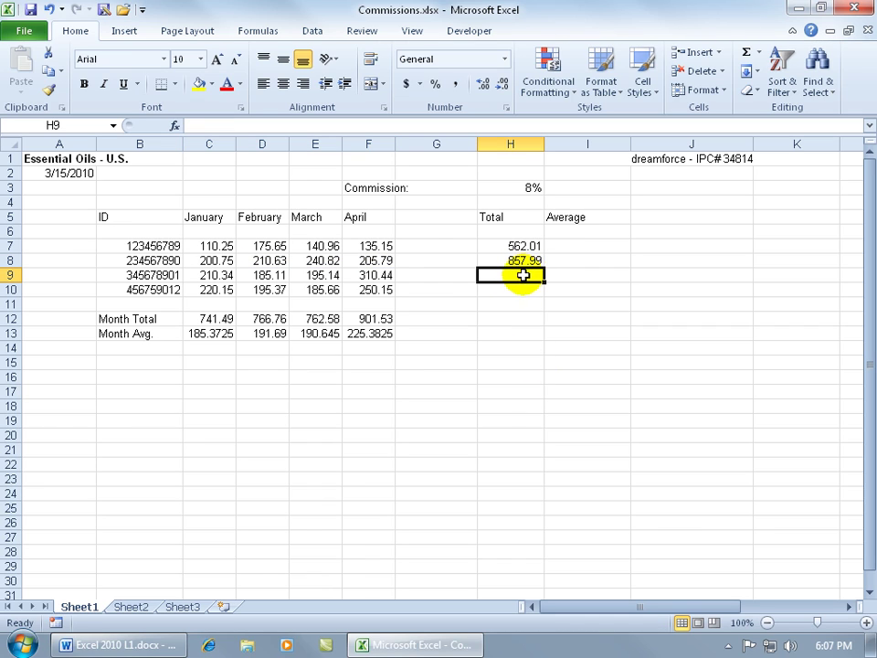
pyautogui.click(757, 53)
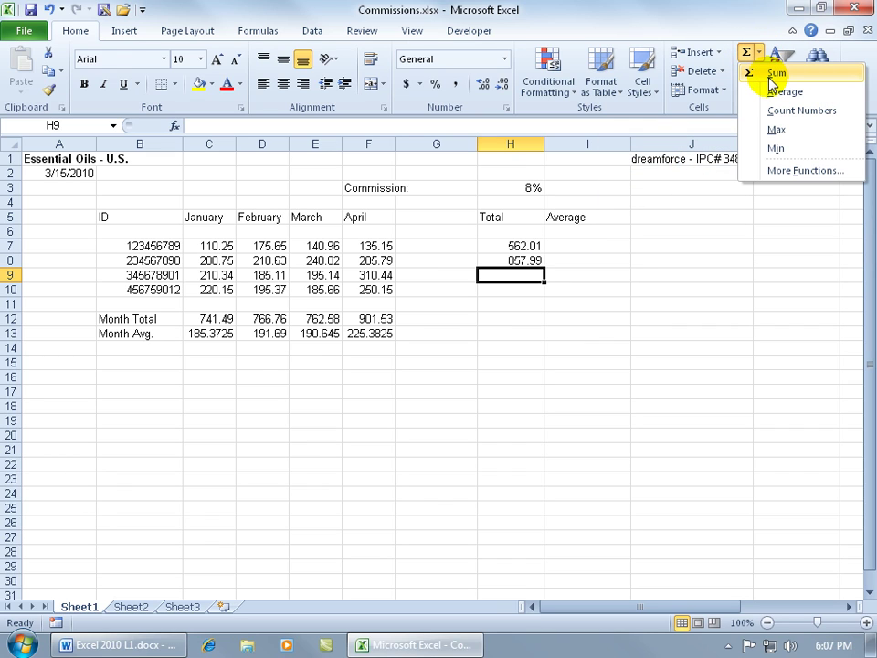
pyautogui.click(260, 29)
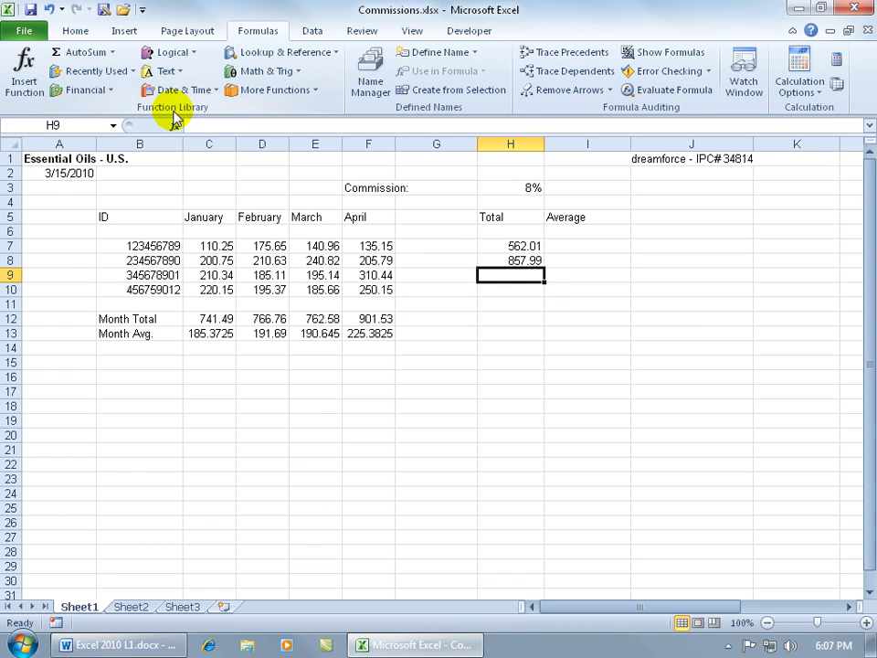
pyautogui.click(109, 53)
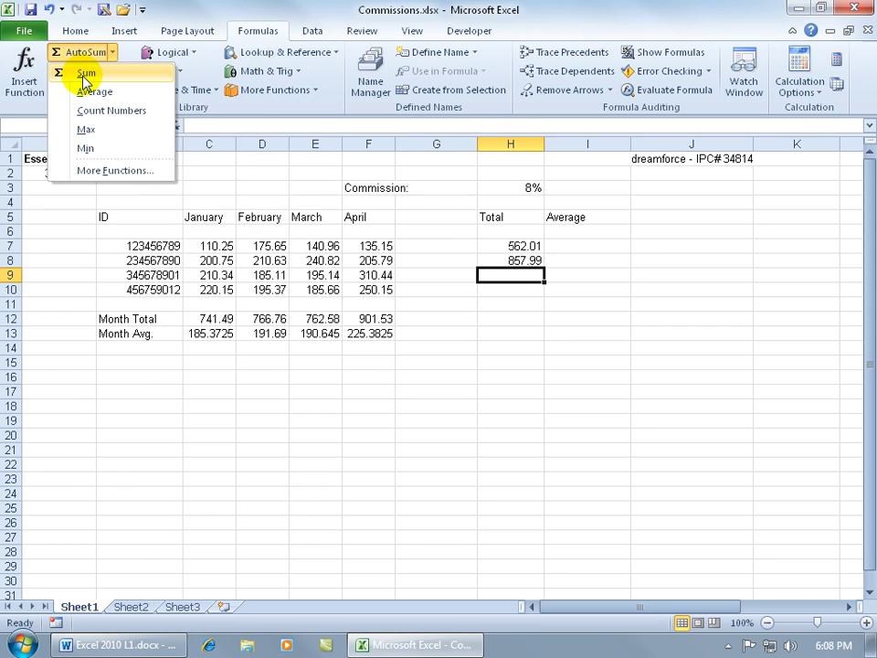
pyautogui.click(84, 73)
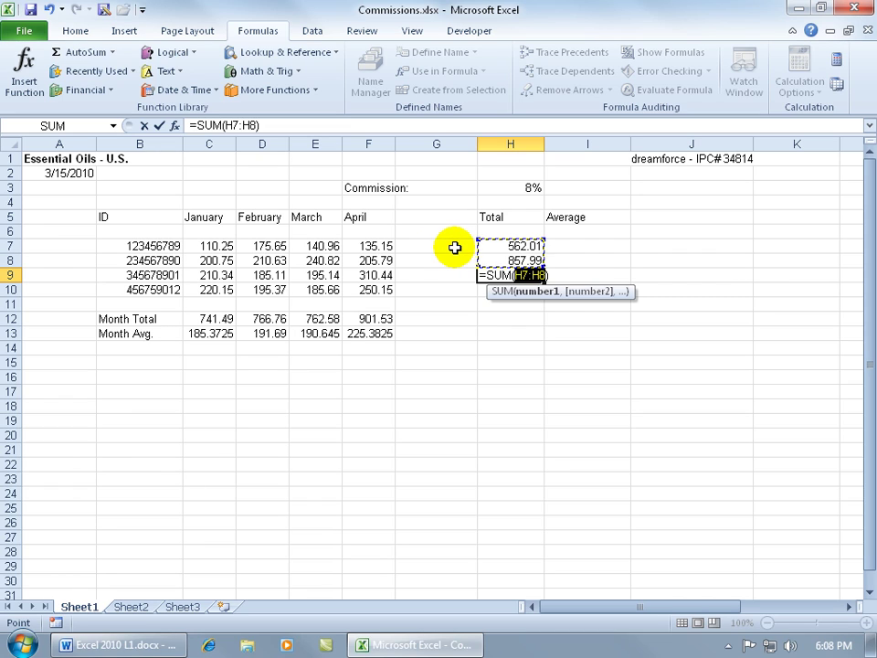
pyautogui.moveTo(209, 275); pyautogui.dragTo(368, 275)
pyautogui.press('Return')
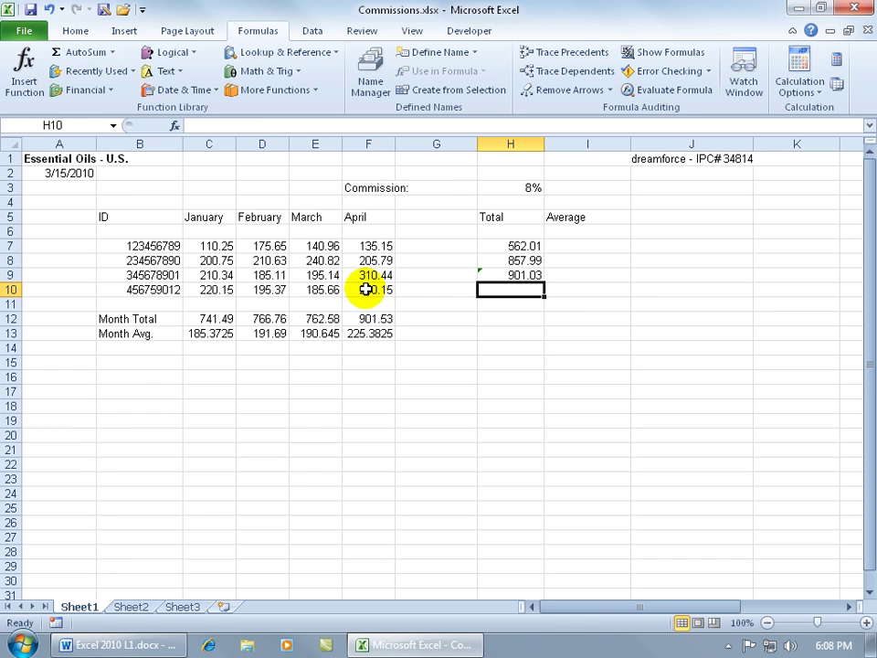
pyautogui.click(511, 274)
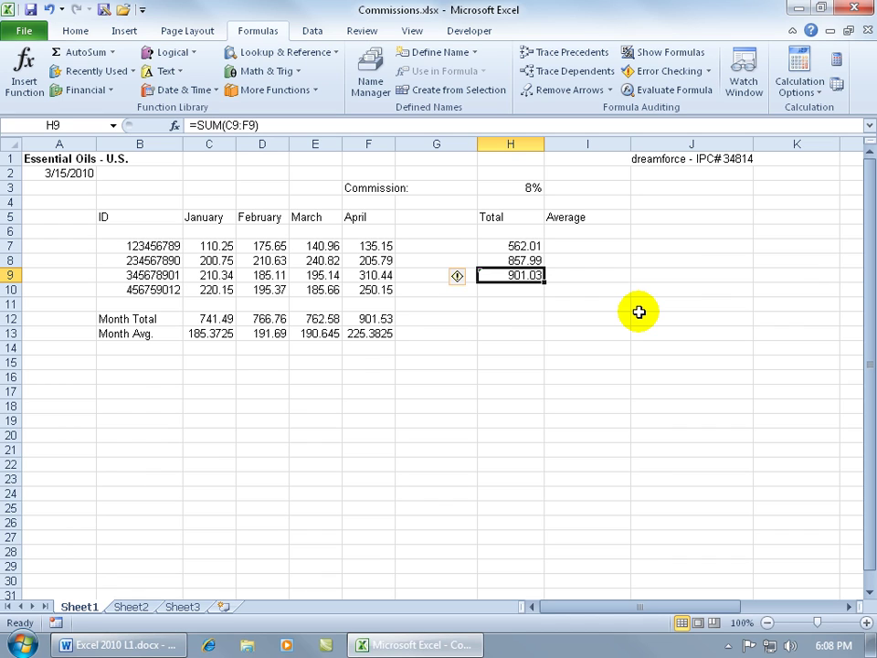
pyautogui.click(73, 32)
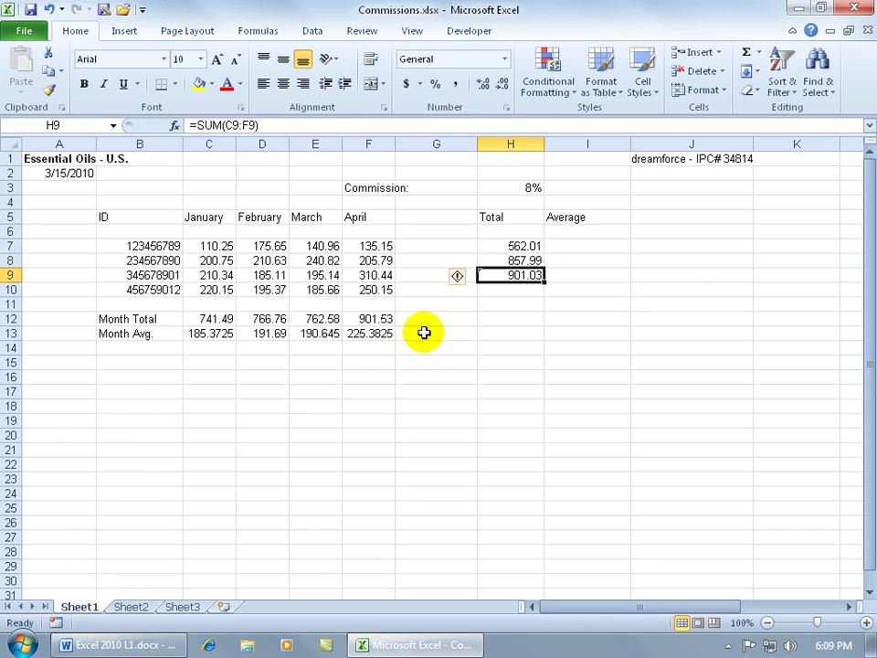
pyautogui.click(509, 290)
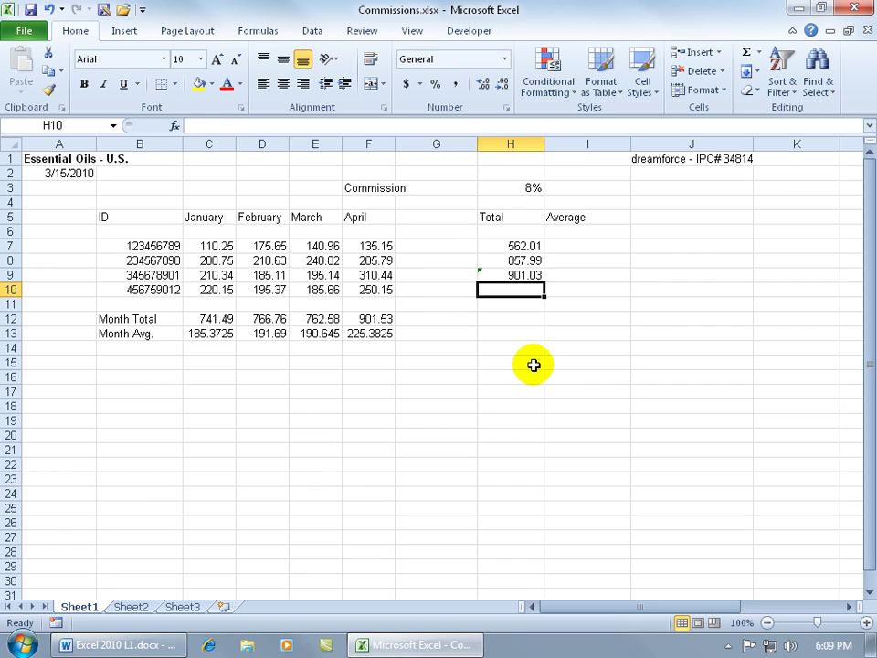
pyautogui.write('=s')
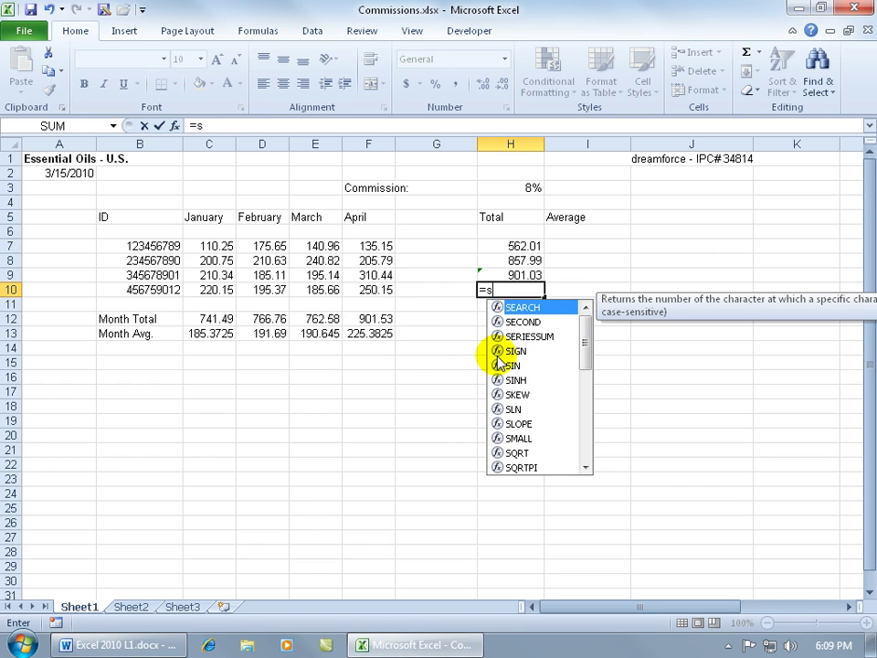
pyautogui.press('Escape')
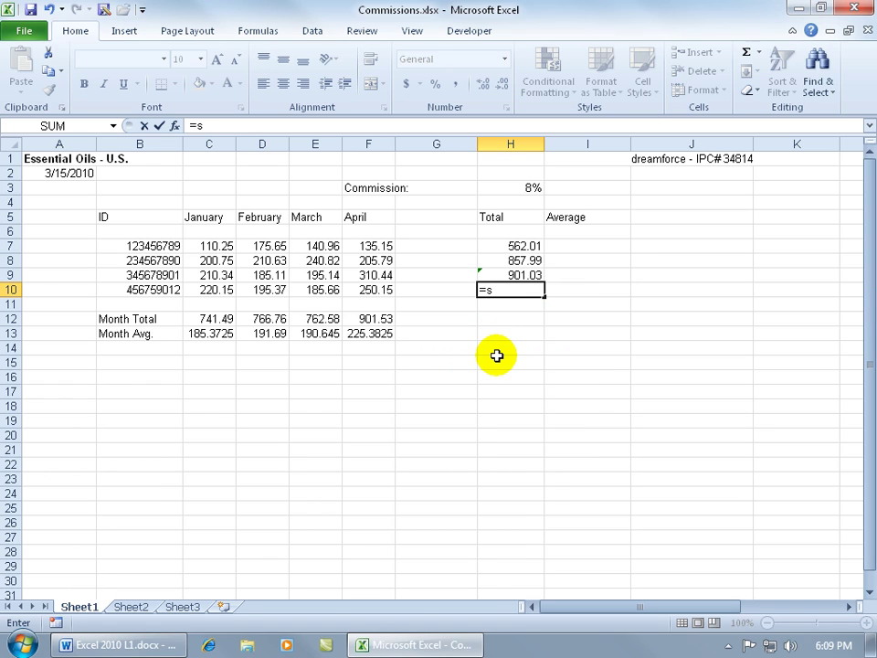
pyautogui.press('Escape')
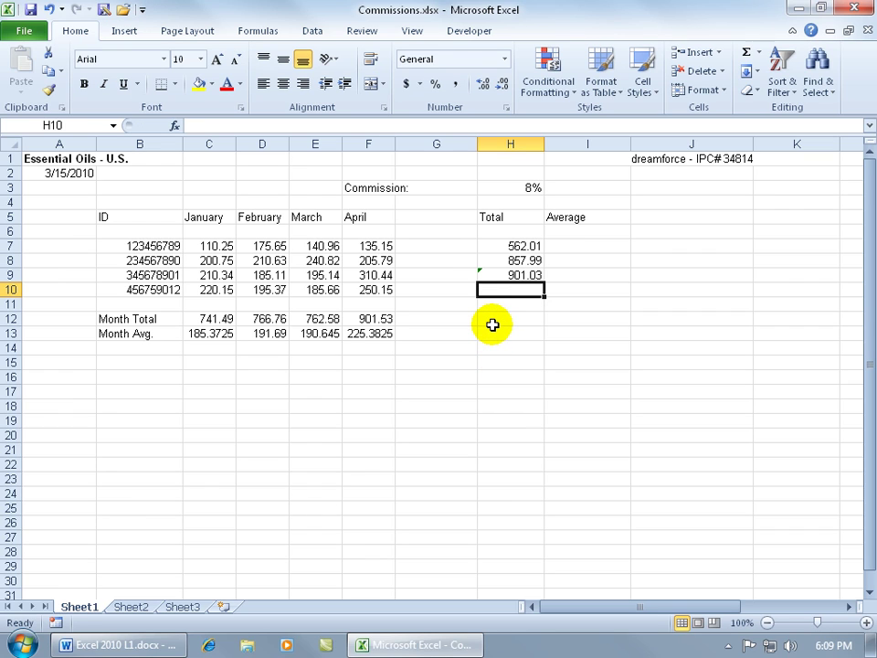
# Open the Insert Function dialog for H10 from the formula bar and again from the Function Library, dismissing it each time
pyautogui.click(173, 129)
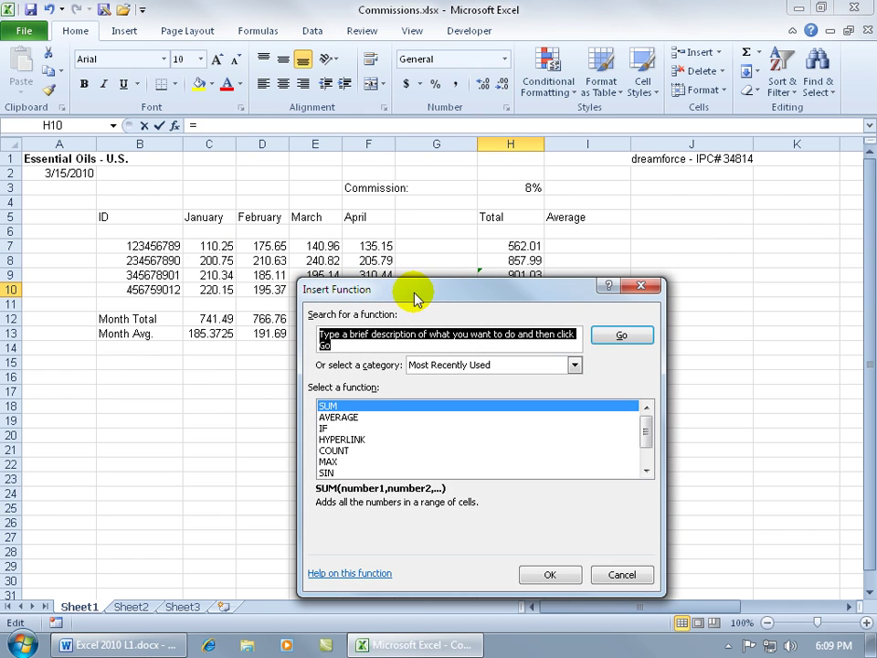
pyautogui.click(654, 289)
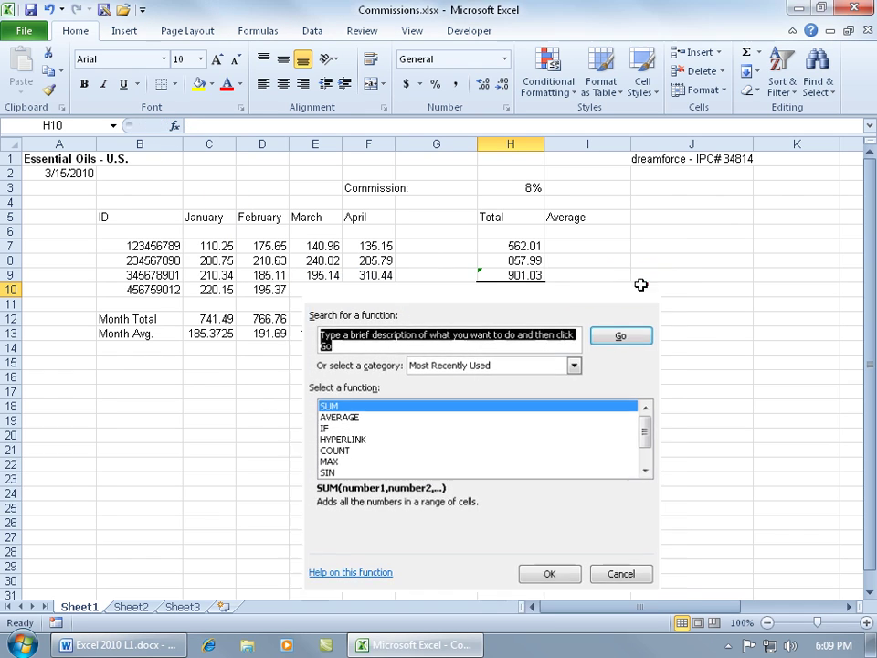
pyautogui.click(265, 31)
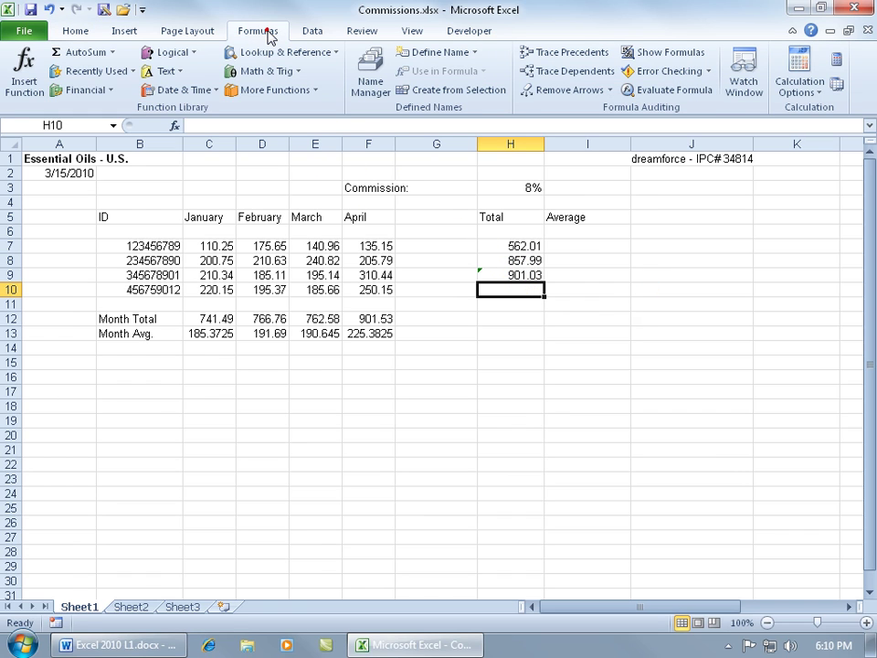
pyautogui.click(25, 92)
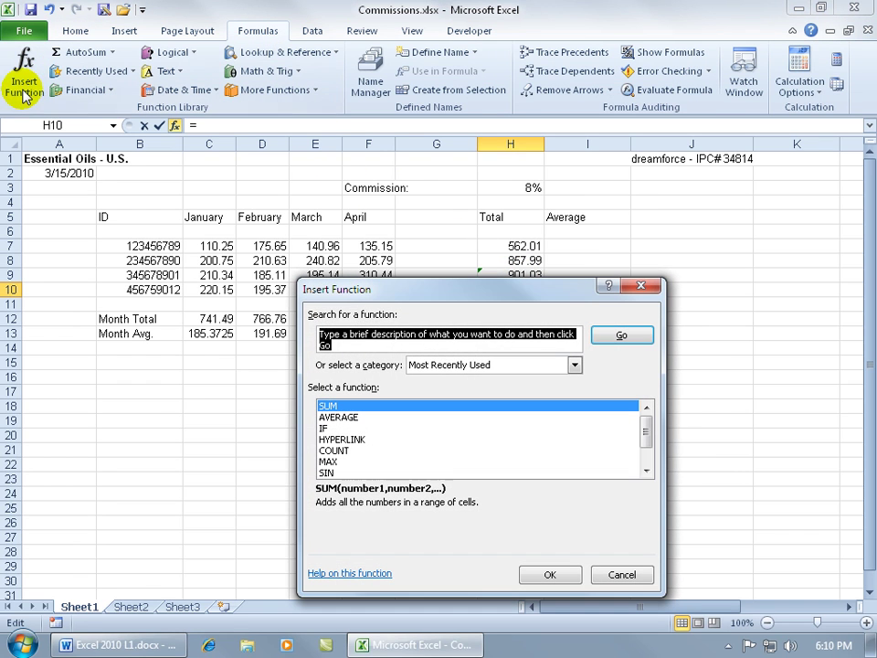
pyautogui.click(637, 287)
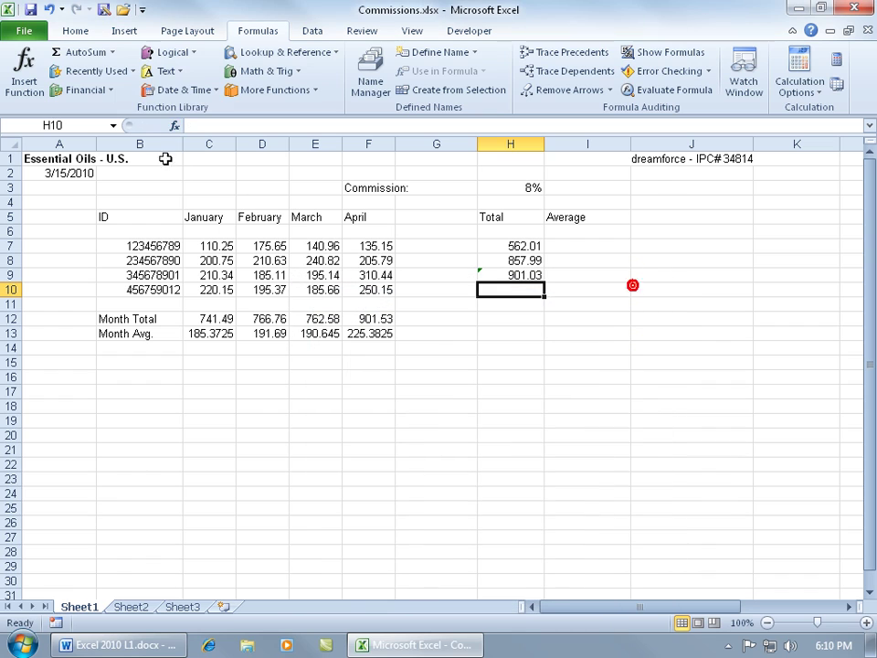
# Search for "sum" among the AutoSum command's additional functions and open the arguments of SUM for H10, discarding the entry
pyautogui.click(112, 52)
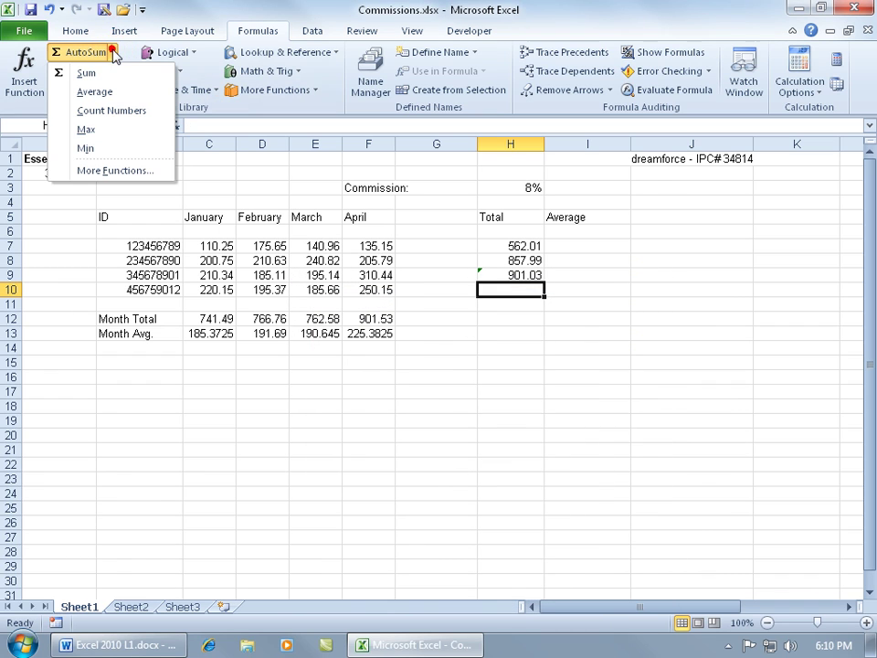
pyautogui.click(115, 171)
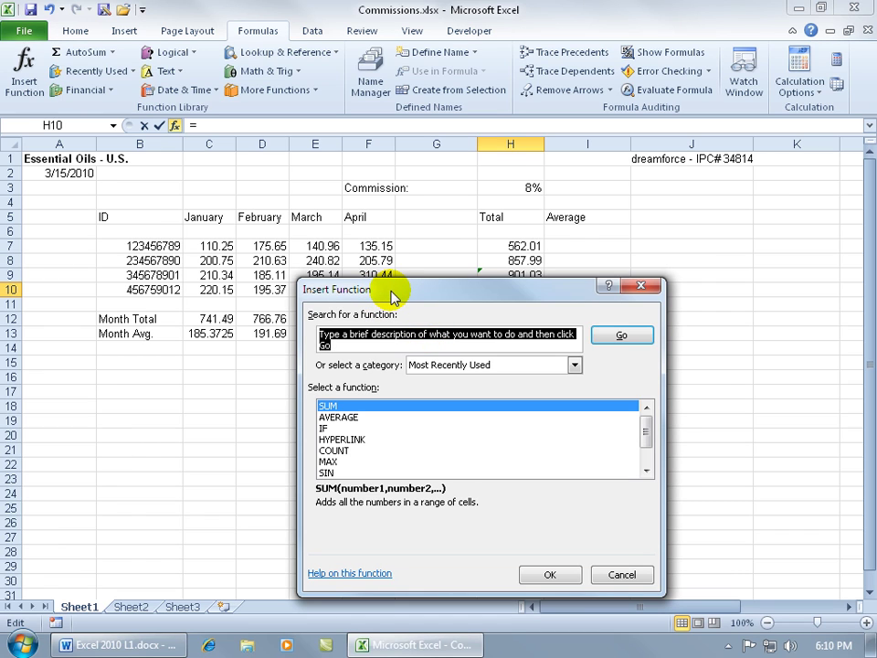
pyautogui.moveTo(429, 289); pyautogui.dragTo(394, 199)
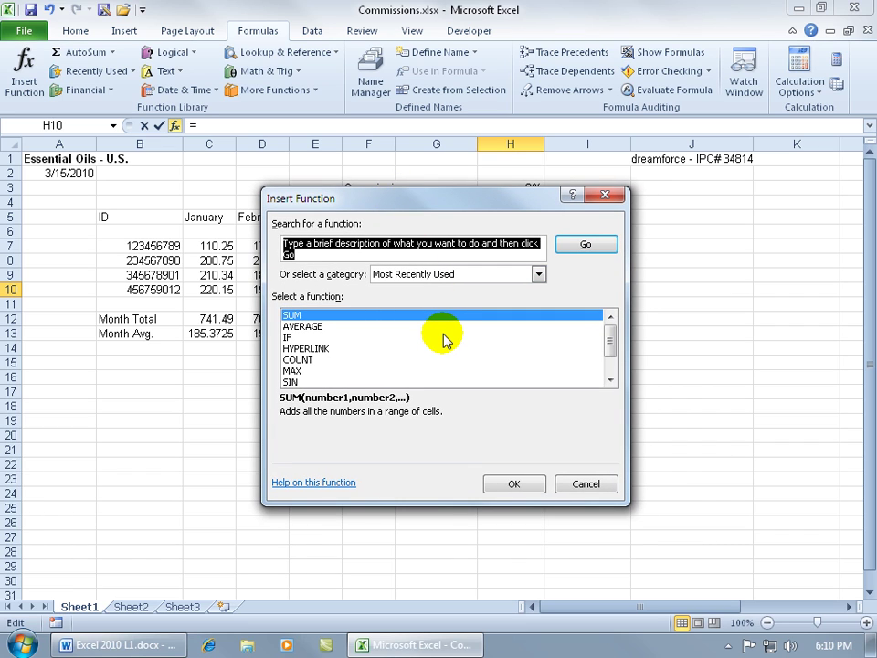
pyautogui.click(353, 253)
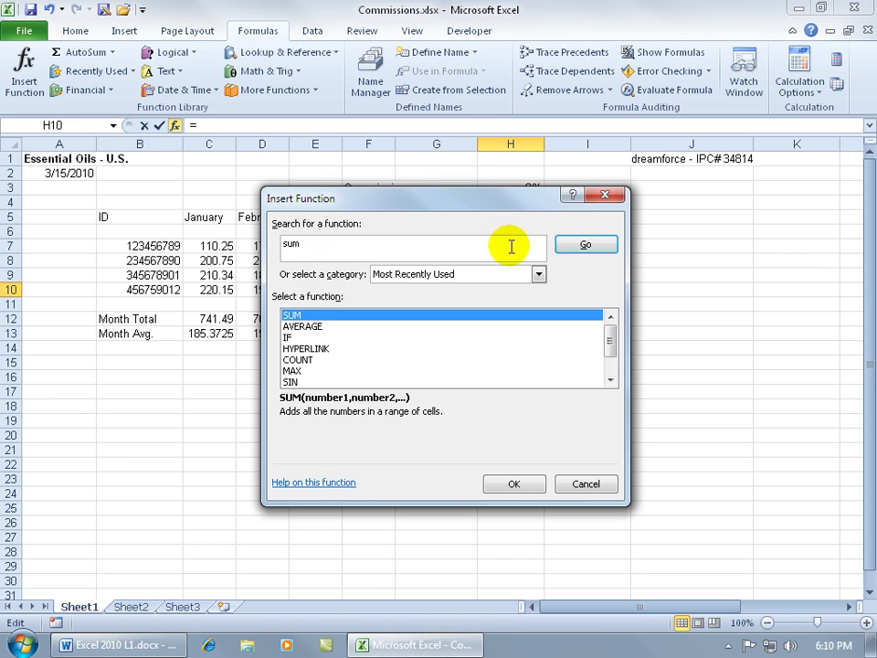
pyautogui.click(567, 251)
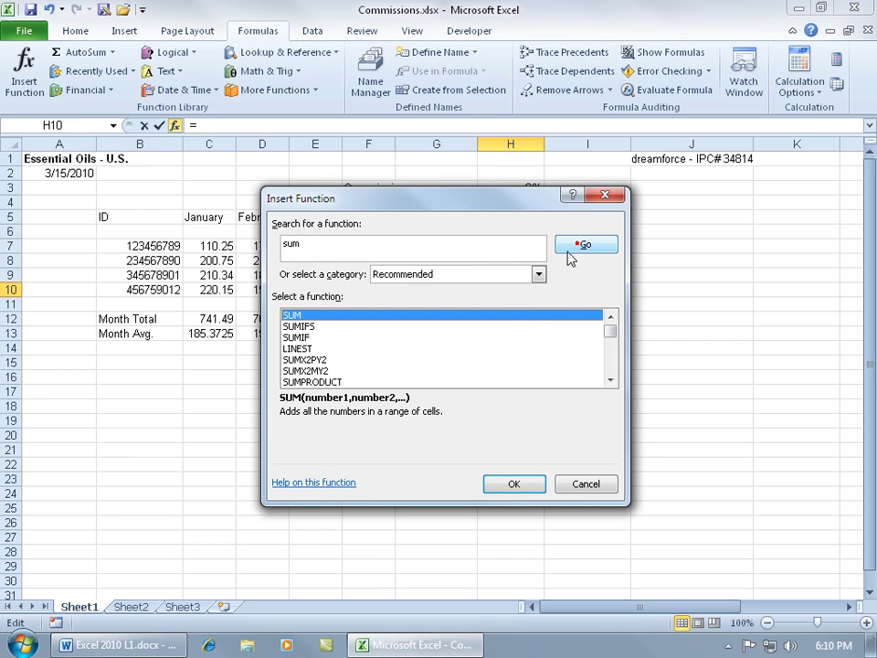
pyautogui.doubleClick(300, 318)
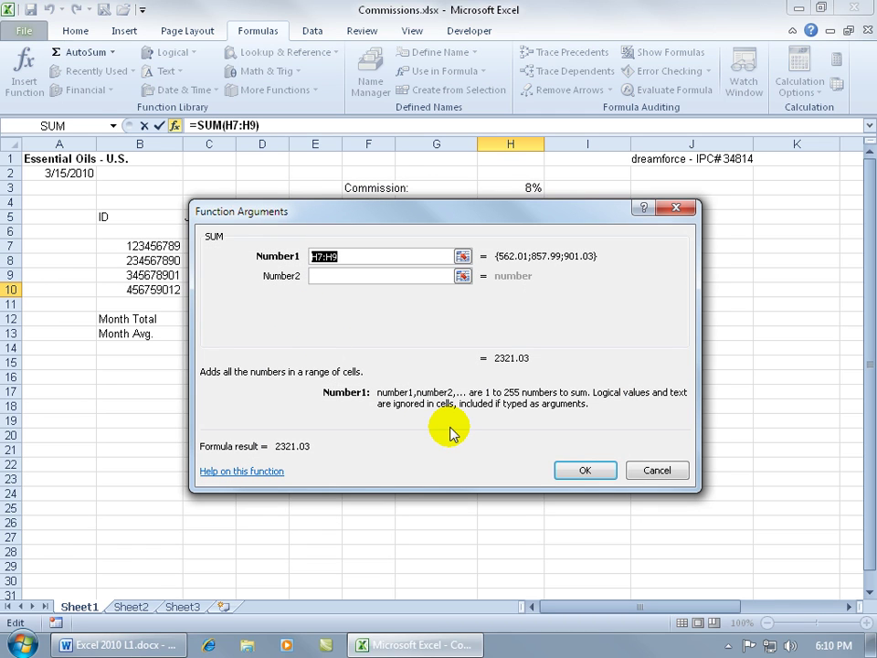
pyautogui.click(630, 470)
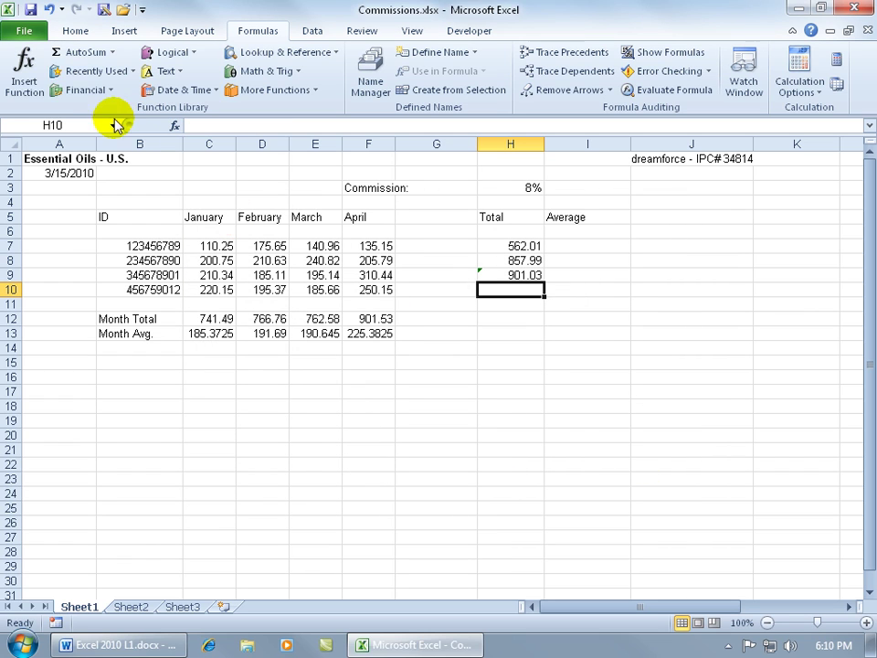
# Browse the Financial functions in the Insert Function dialog and in the Function Library without inserting any
pyautogui.click(30, 73)
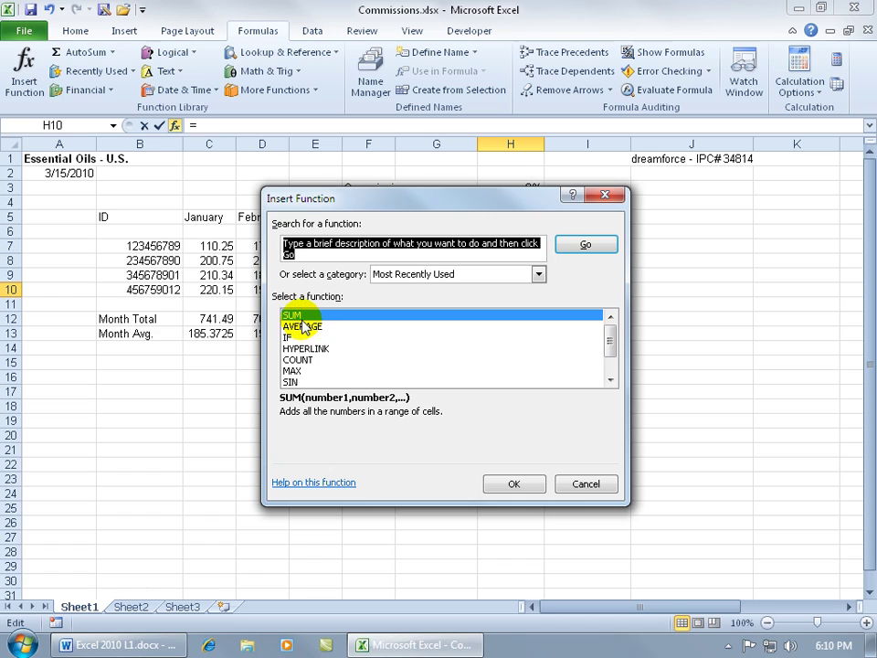
pyautogui.click(539, 274)
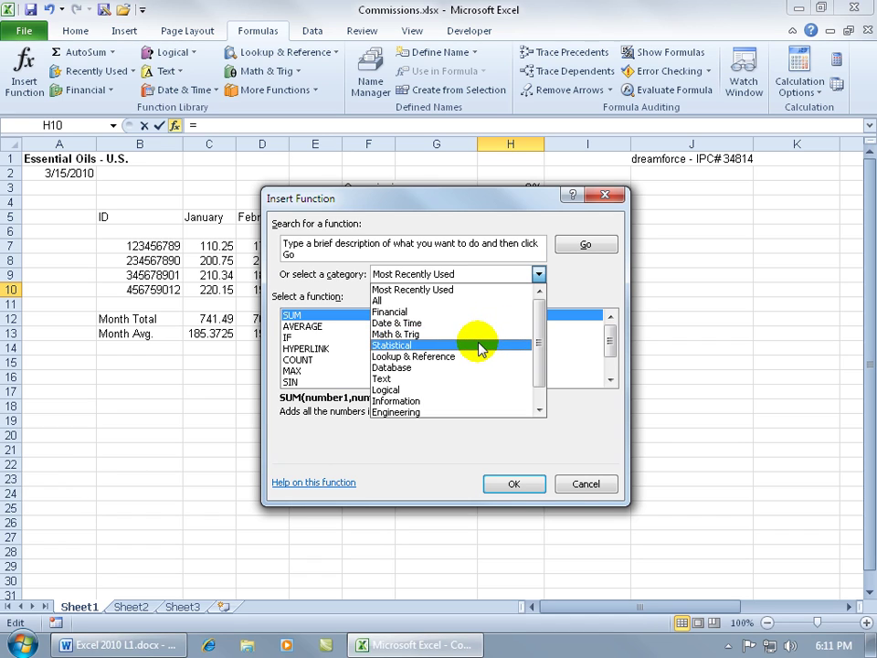
pyautogui.click(391, 312)
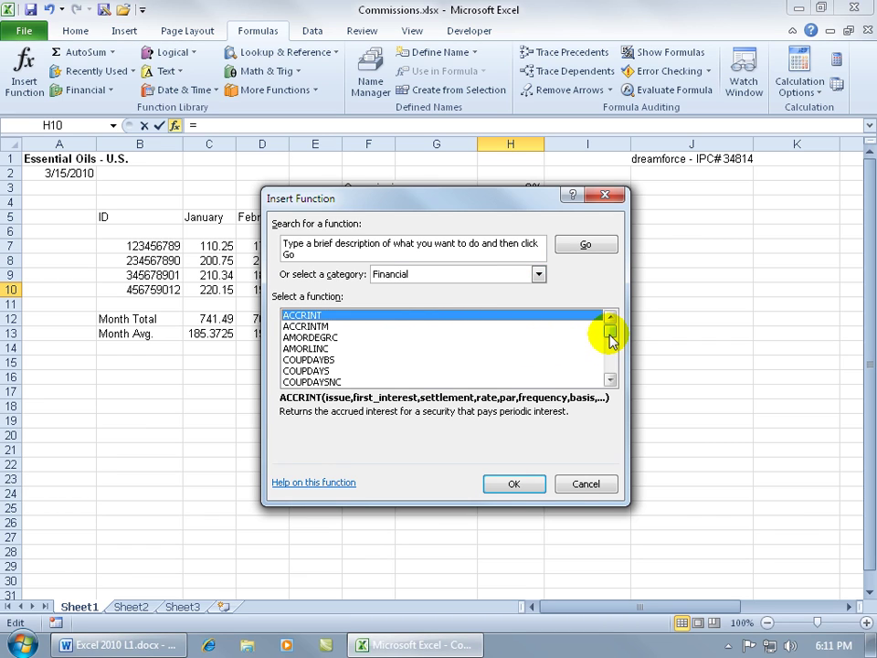
pyautogui.moveTo(610, 336)
pyautogui.mouseDown()
pyautogui.moveTo(602, 372)
pyautogui.moveTo(607, 358)
pyautogui.mouseUp()
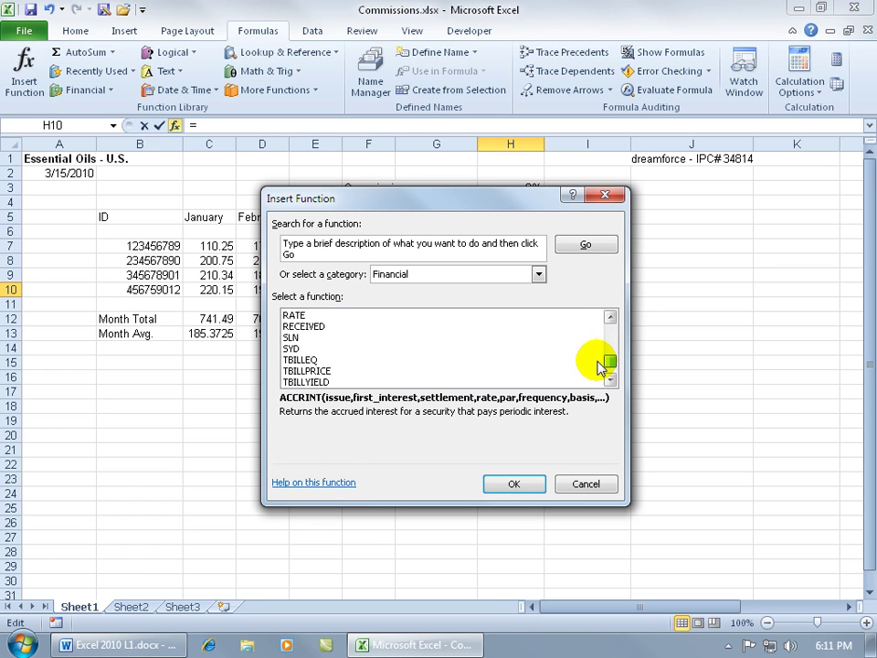
pyautogui.click(584, 483)
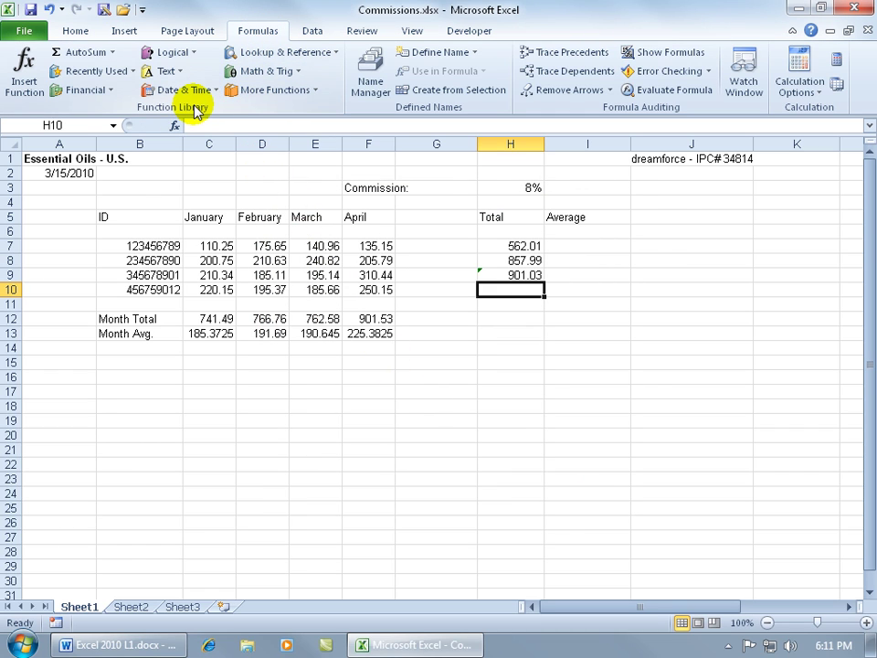
pyautogui.click(112, 91)
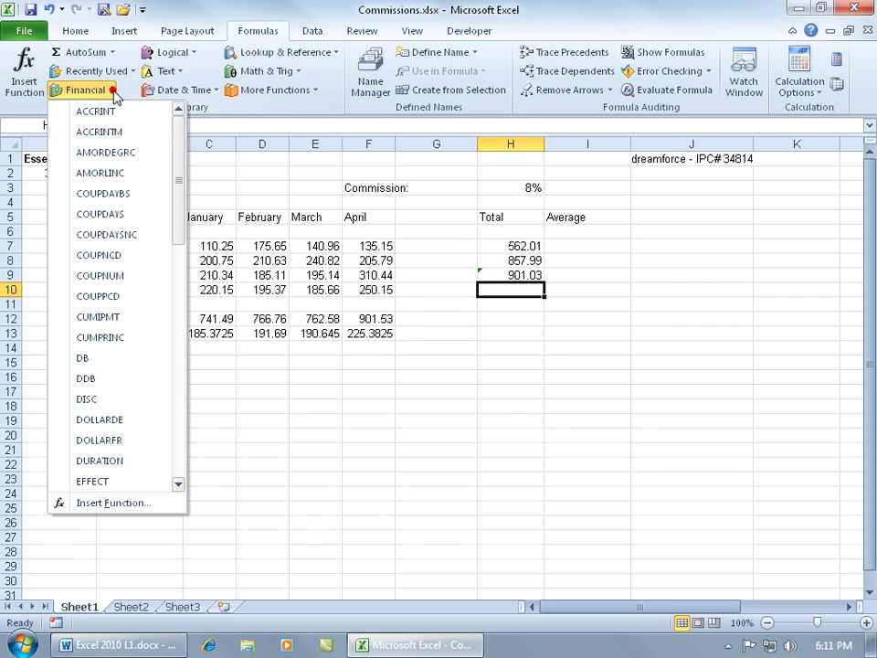
pyautogui.moveTo(180, 149); pyautogui.dragTo(176, 333)
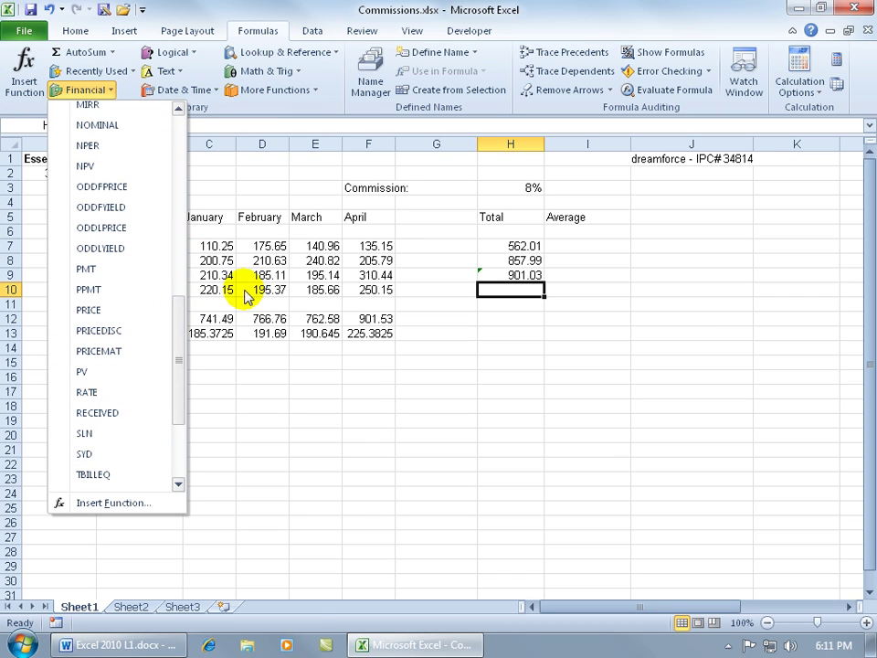
pyautogui.click(235, 118)
# Insert the SUM function in H10 by choosing it from the All category of the Insert Function dialog
pyautogui.click(16, 76)
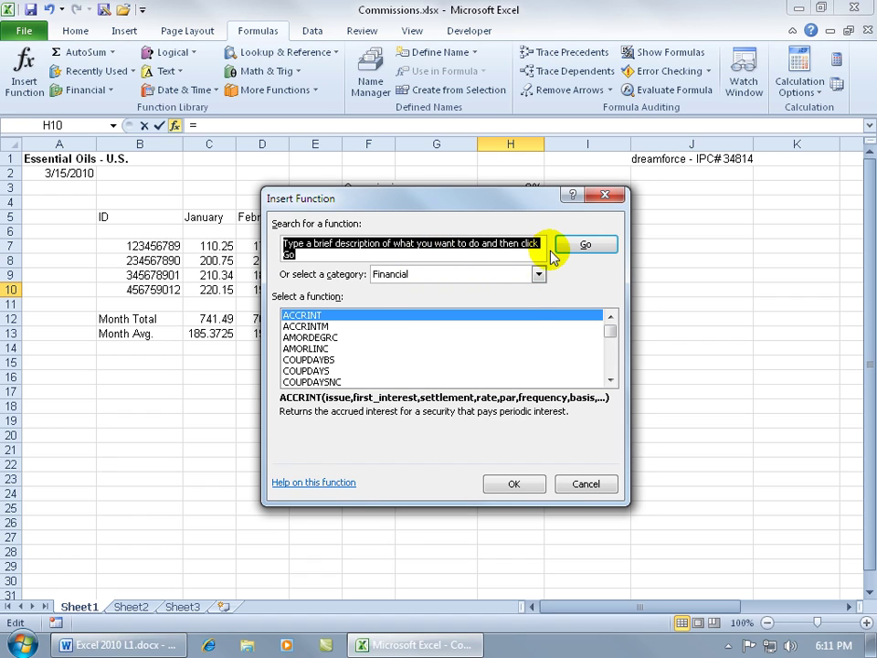
pyautogui.click(538, 274)
pyautogui.click(494, 301)
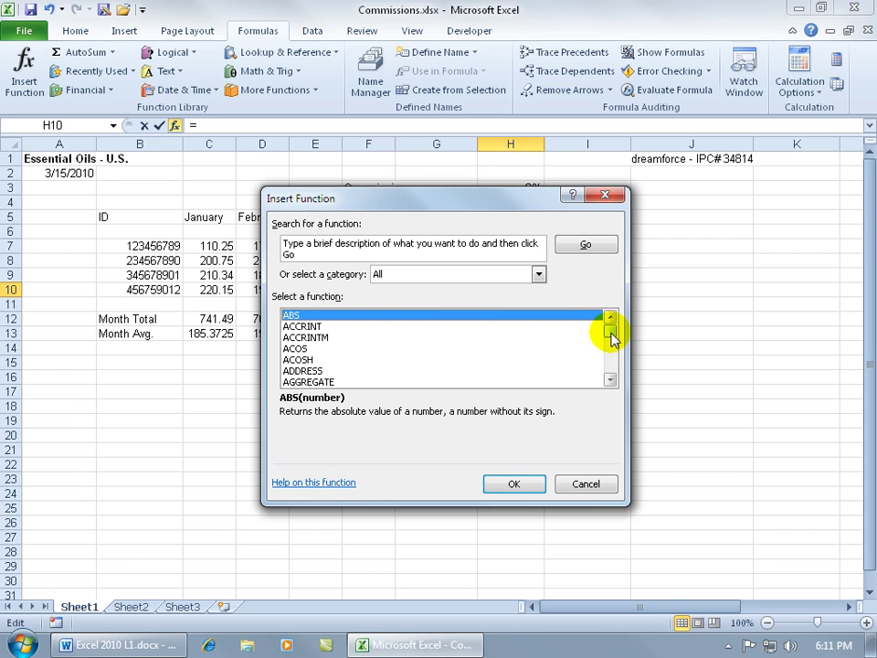
pyautogui.moveTo(610, 333); pyautogui.dragTo(610, 360)
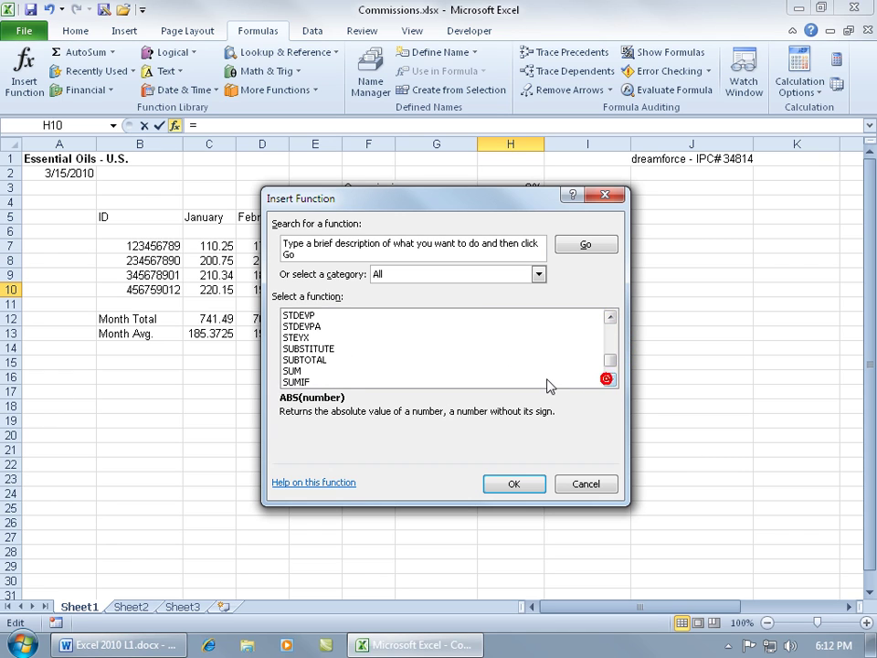
pyautogui.click(448, 370)
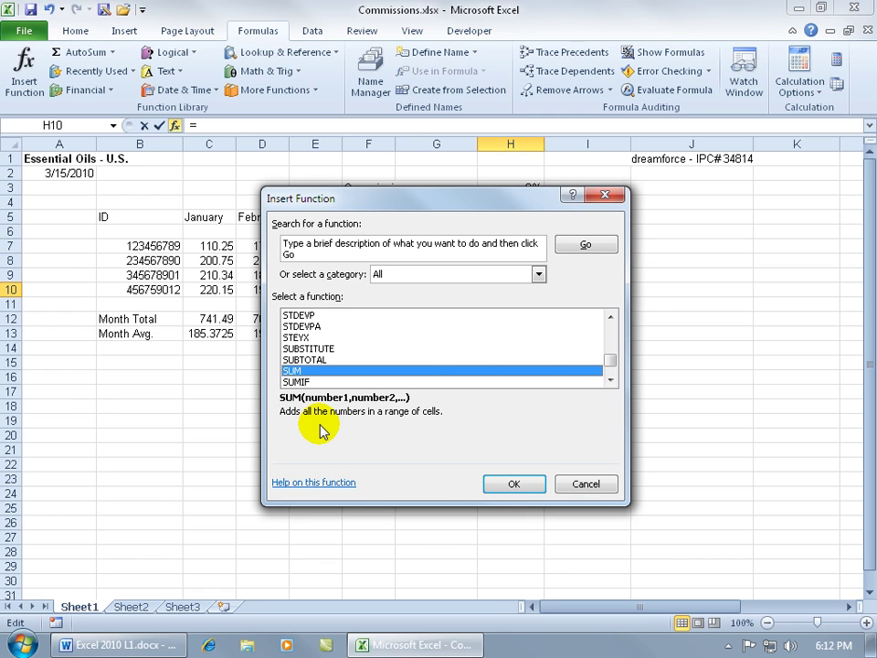
pyautogui.click(494, 486)
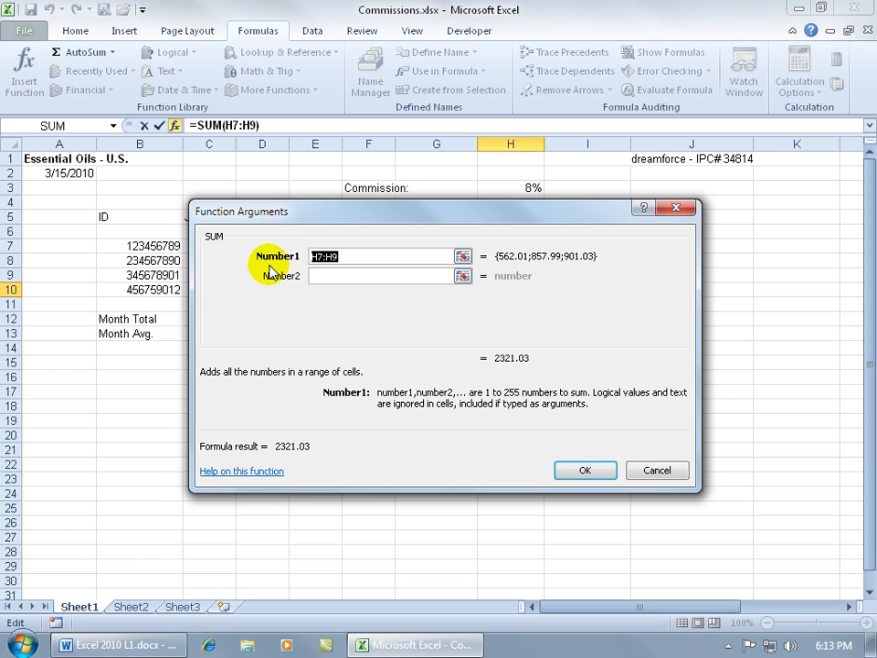
# Replace the Number1 argument of the SUM function for H10 with the typed range c10:f10
pyautogui.moveTo(422, 214); pyautogui.dragTo(424, 336)
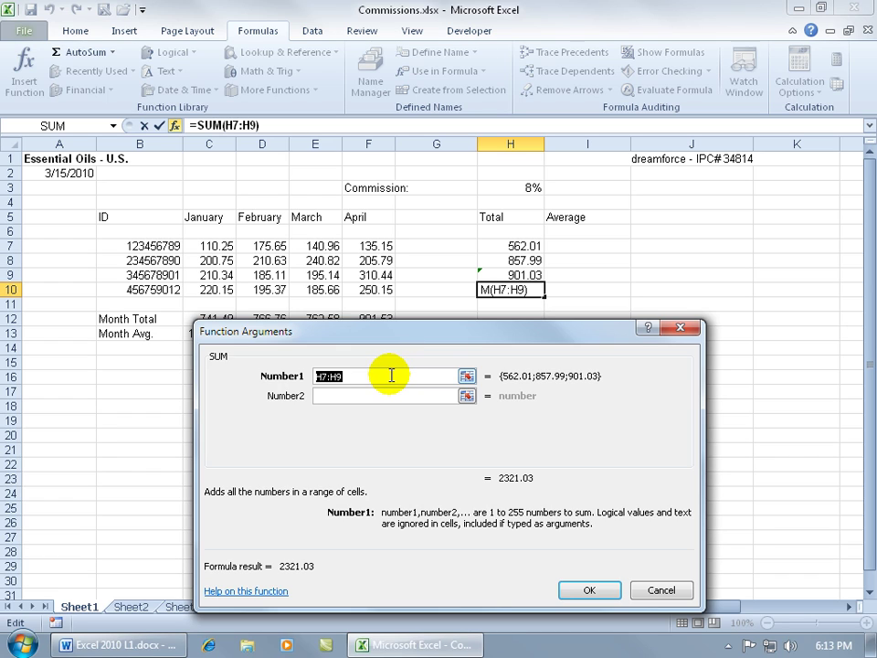
pyautogui.moveTo(391, 376); pyautogui.dragTo(306, 376)
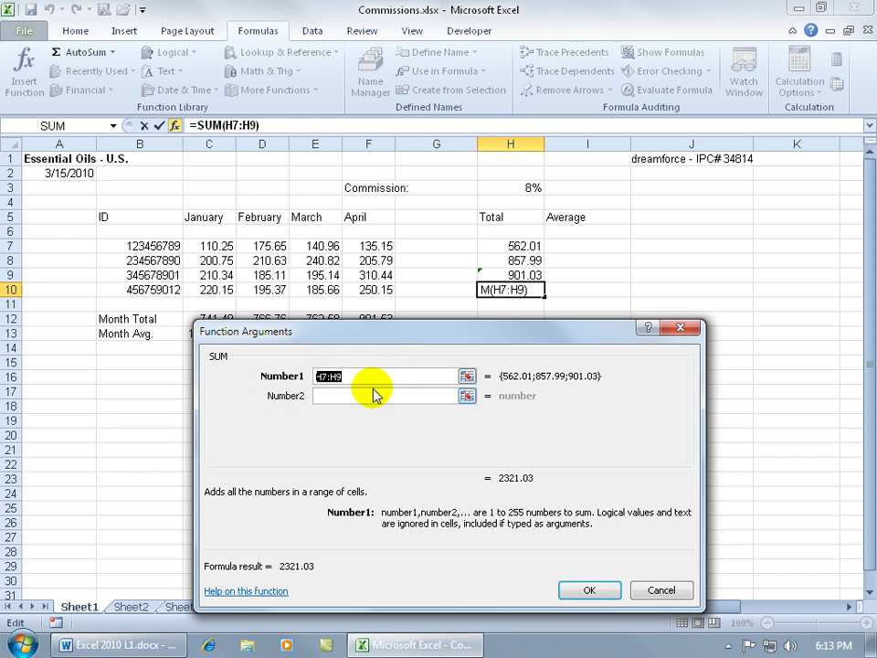
pyautogui.press('Delete')
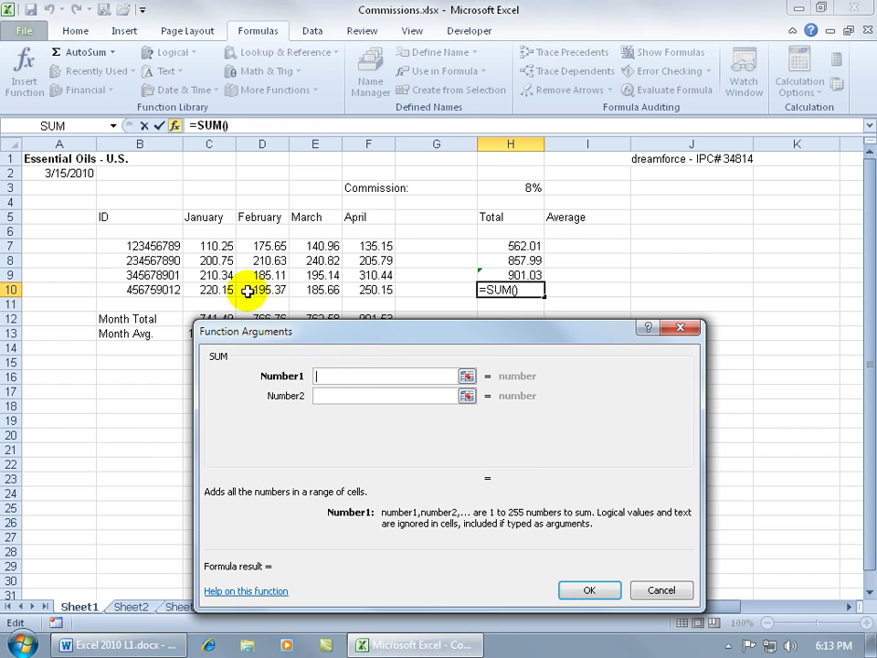
pyautogui.write('c')
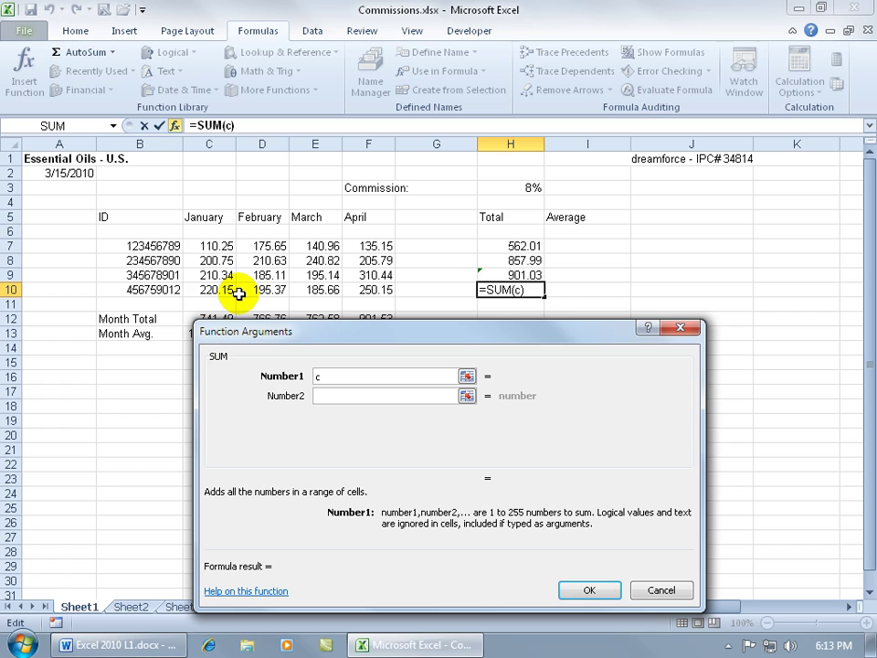
pyautogui.write('10')
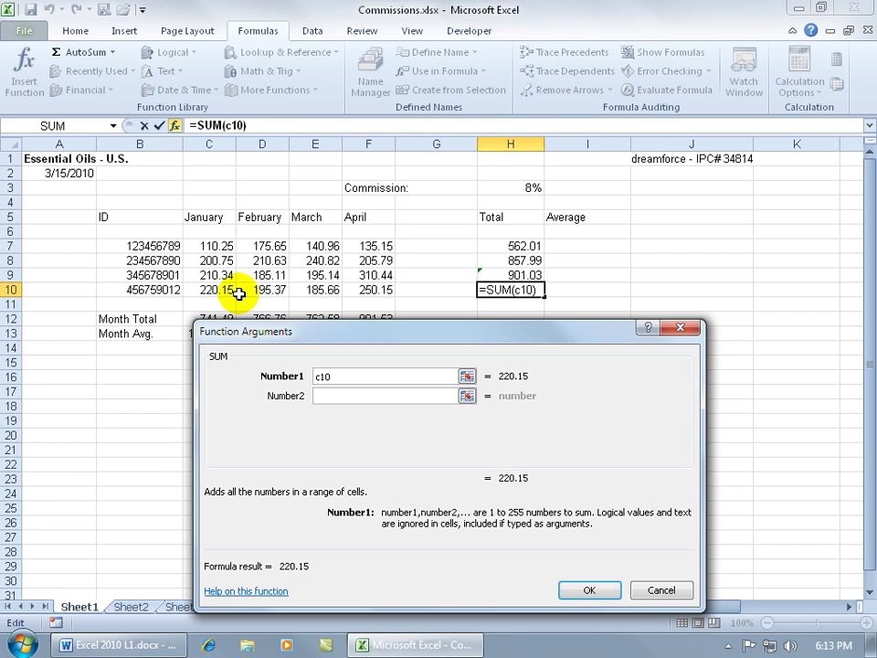
pyautogui.write(':')
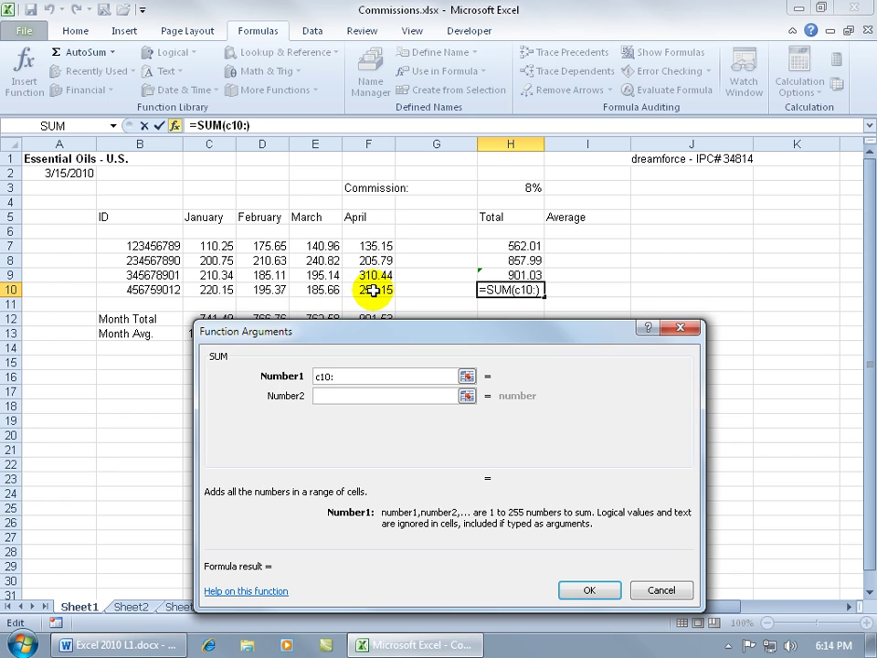
pyautogui.write('f10')
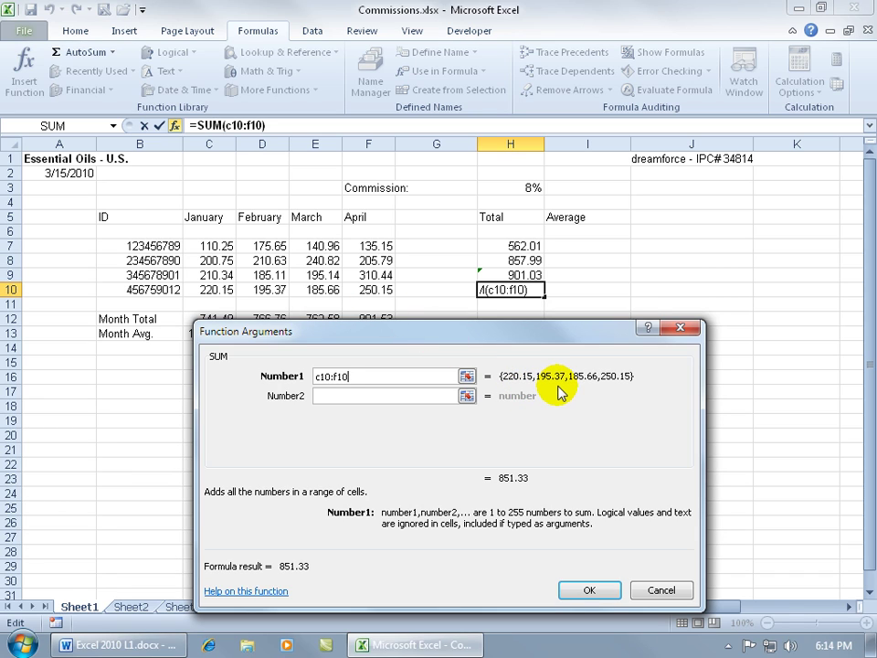
# Clear the Number1 argument, pick C10:F10 on the worksheet as its range, and confirm the SUM formula in H10
pyautogui.doubleClick(363, 377)
pyautogui.press('Delete')
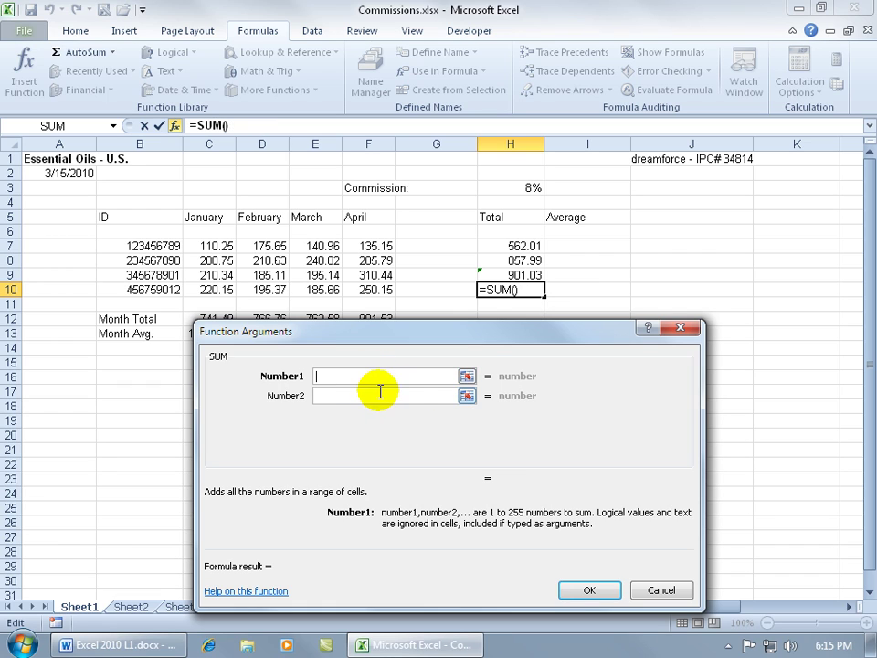
pyautogui.click(467, 376)
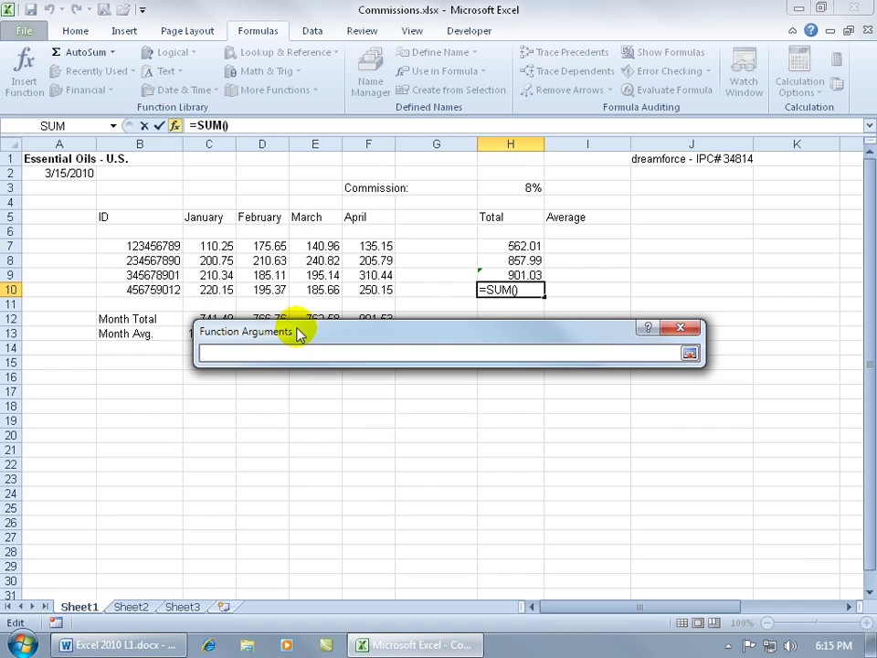
pyautogui.moveTo(375, 331); pyautogui.dragTo(338, 399)
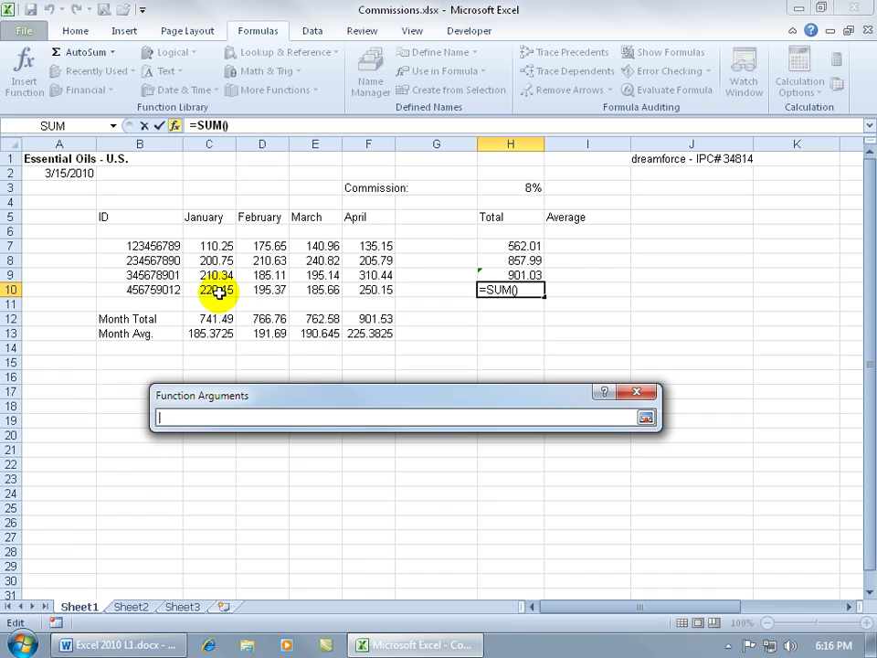
pyautogui.moveTo(211, 290); pyautogui.dragTo(369, 291)
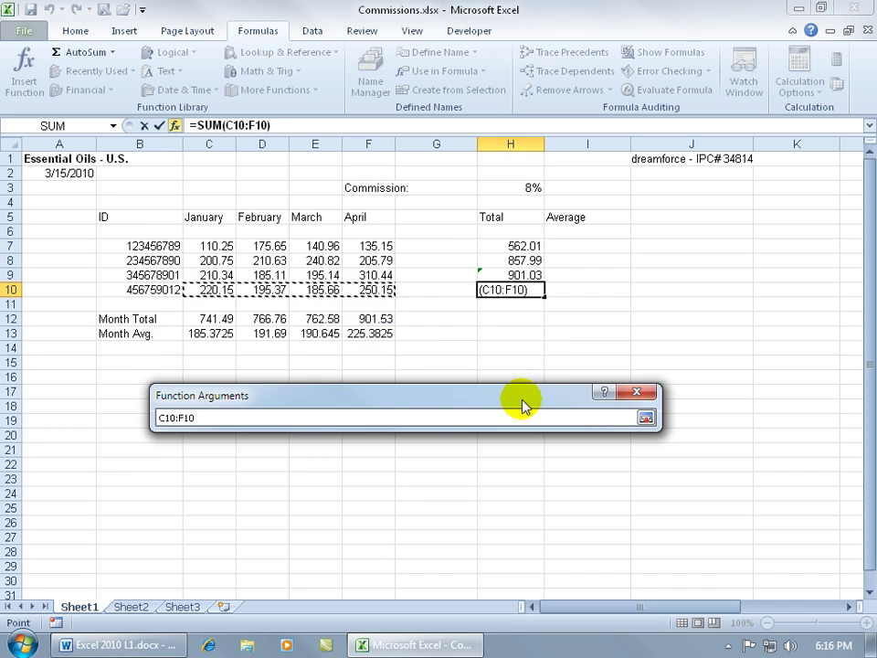
pyautogui.click(646, 419)
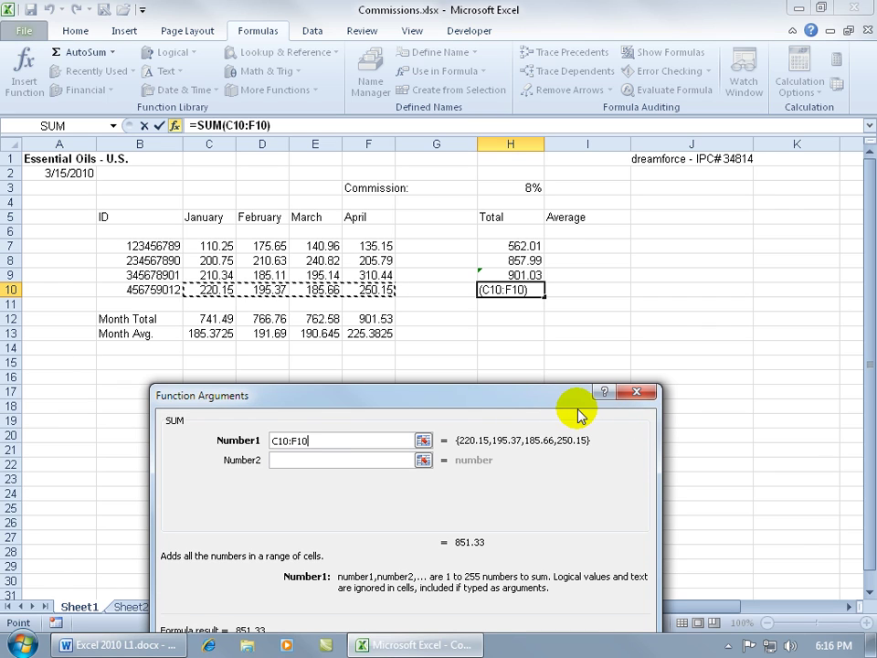
pyautogui.click(423, 441)
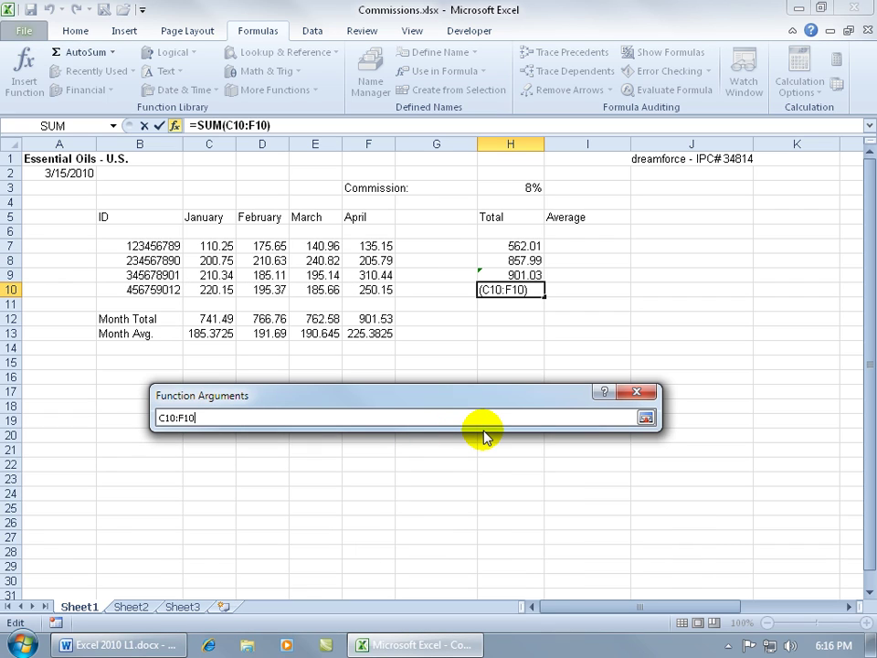
pyautogui.press('Return')
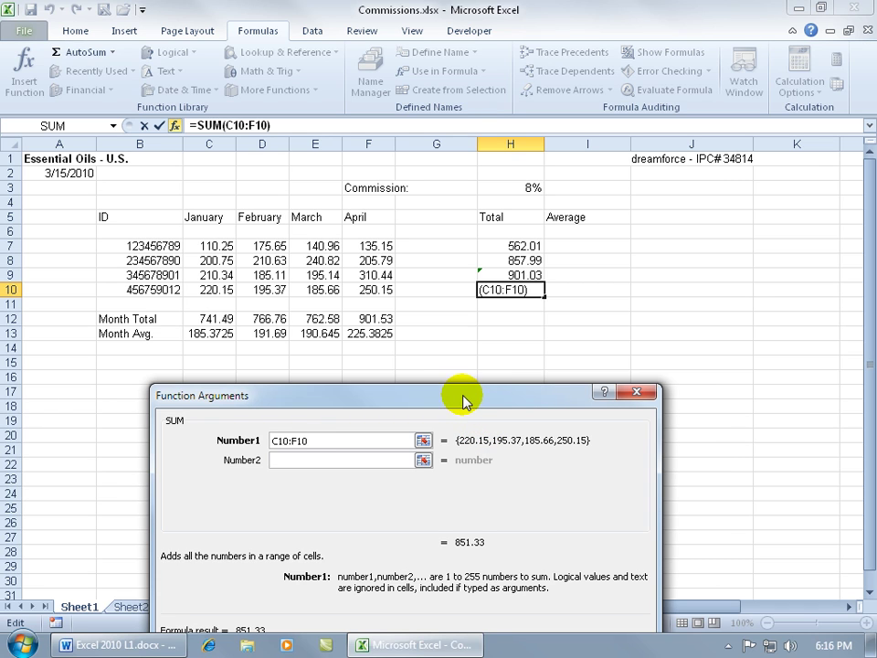
pyautogui.moveTo(464, 401); pyautogui.dragTo(490, 307)
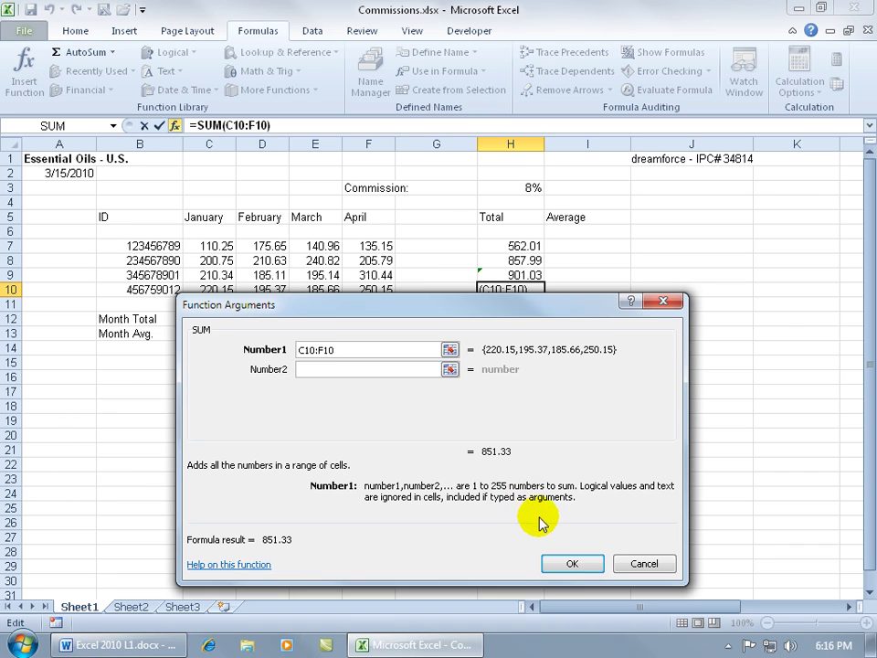
pyautogui.press('Return')
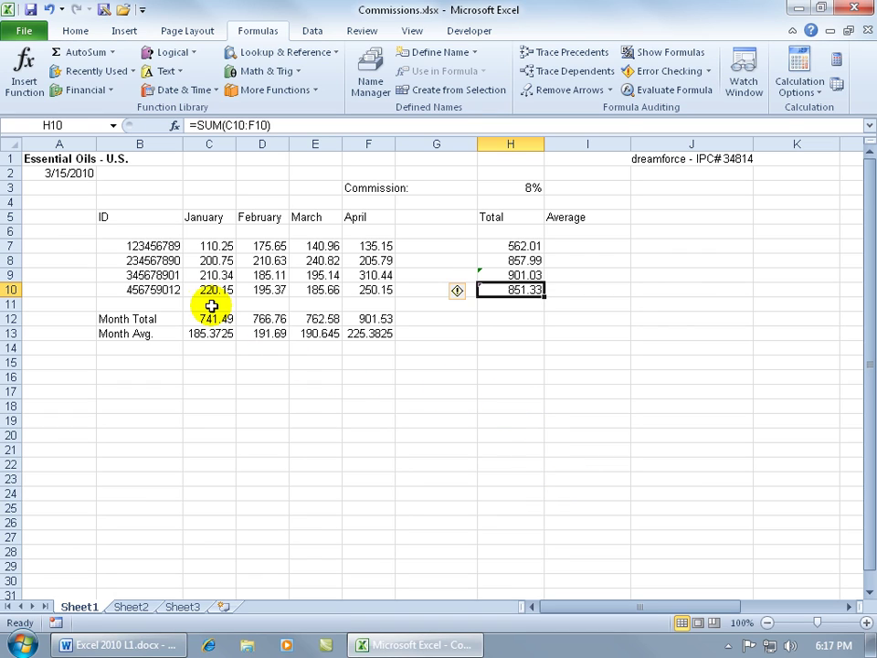
# Select C10:F10 and toggle the status bar's Sum display off and back on
pyautogui.moveTo(212, 290); pyautogui.dragTo(382, 292)
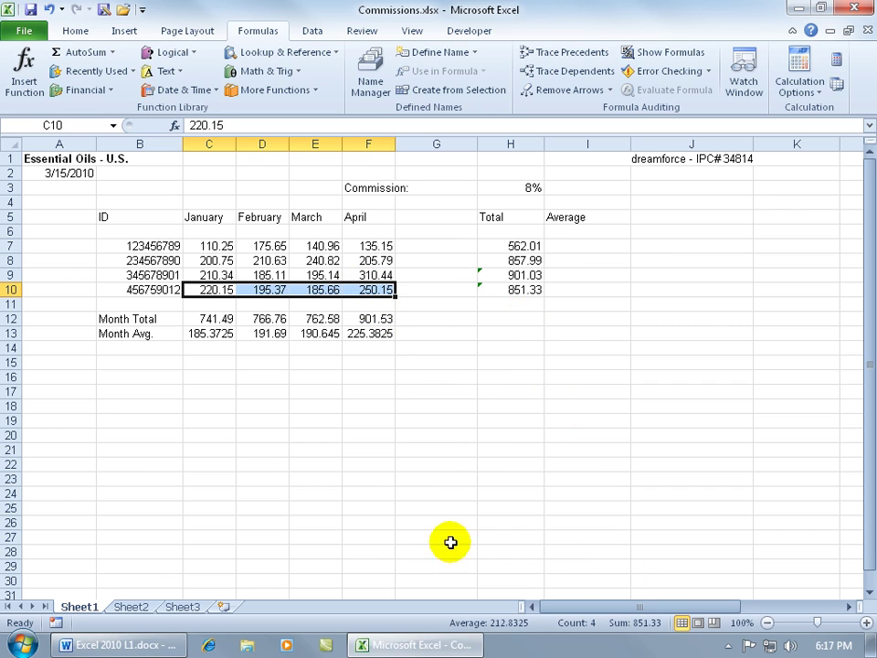
pyautogui.rightClick(427, 625)
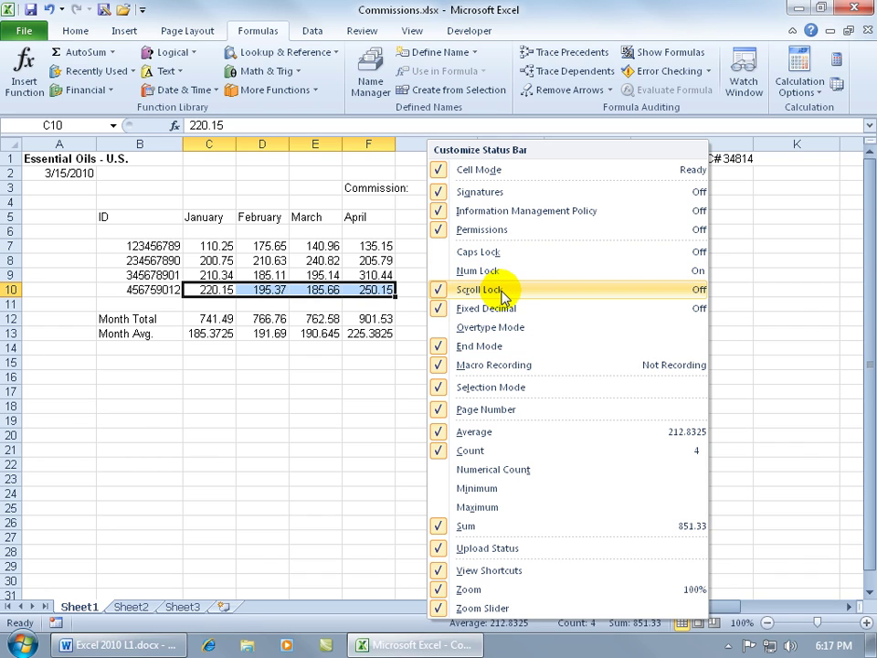
pyautogui.click(452, 525)
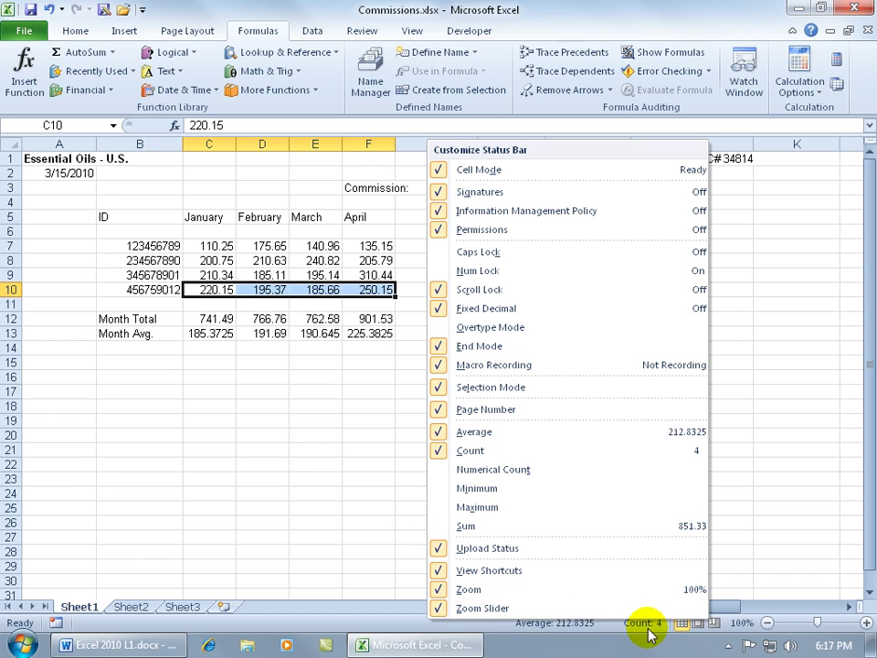
pyautogui.click(482, 523)
pyautogui.click(373, 423)
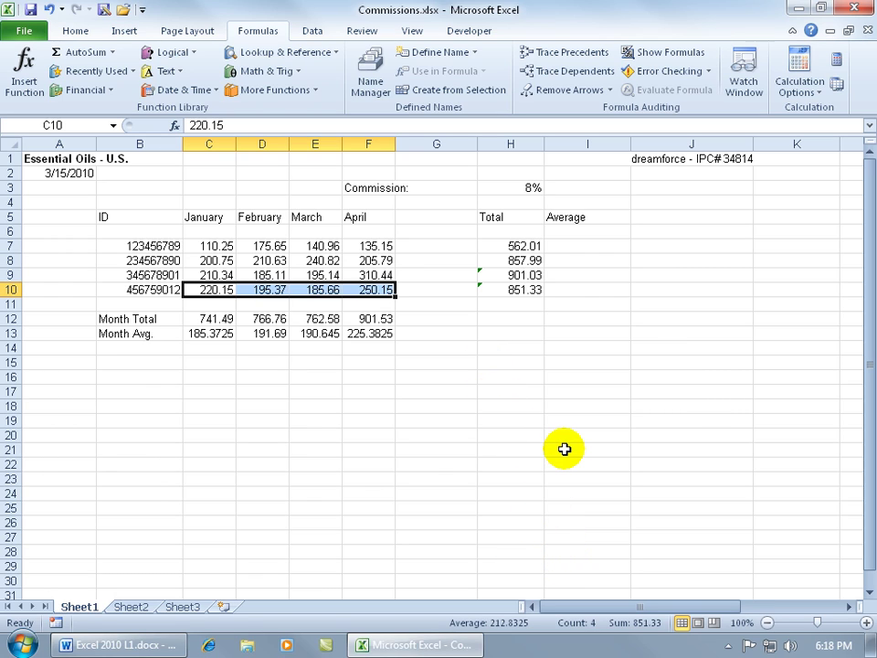
# Enter an AVERAGE formula for C7:F7 in I7, choosing the function from the autocomplete suggestions for "=av"
pyautogui.click(587, 246)
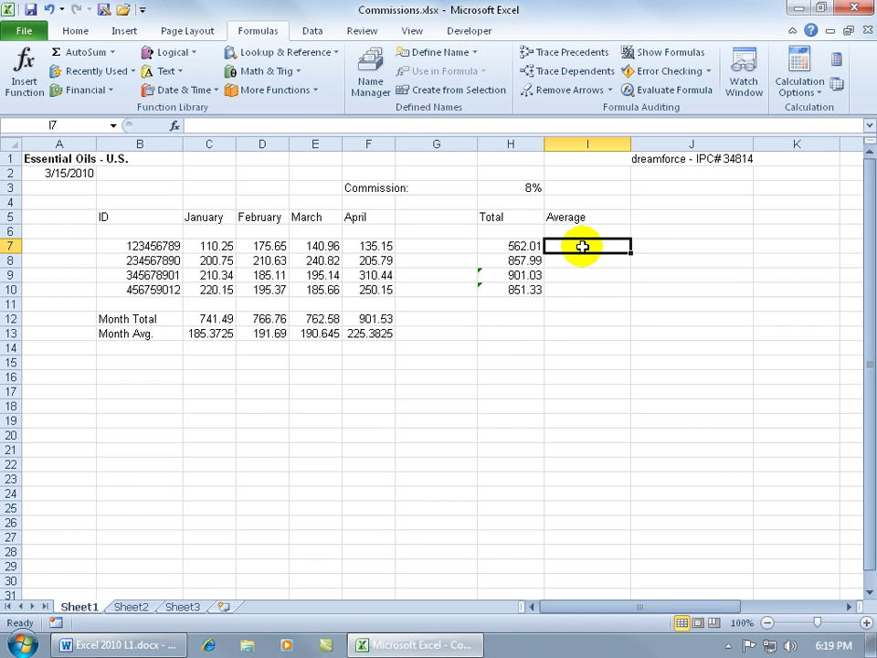
pyautogui.write('=av')
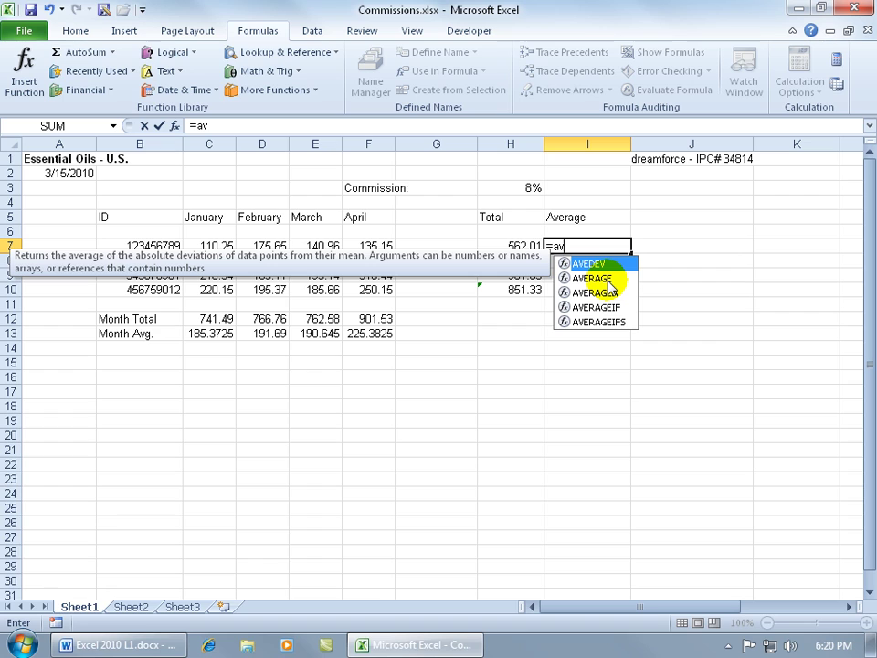
pyautogui.click(609, 281)
pyautogui.doubleClick(607, 279)
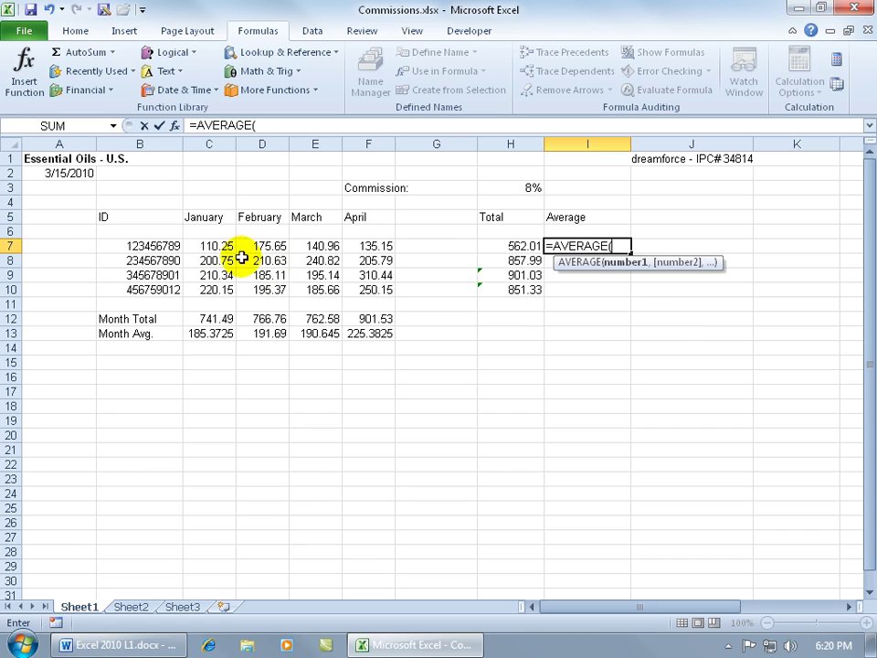
pyautogui.moveTo(214, 246); pyautogui.dragTo(372, 245)
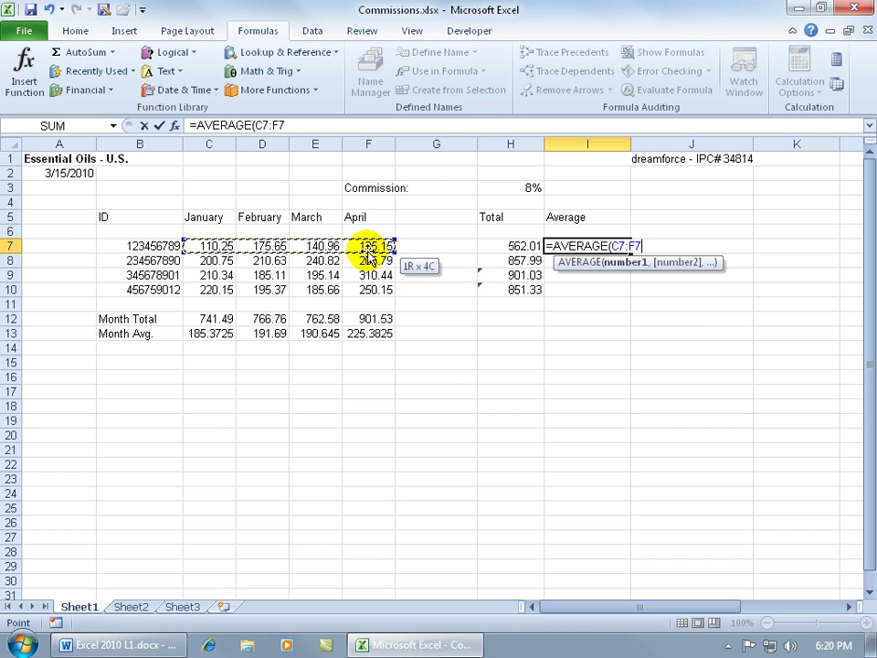
pyautogui.press('Return')
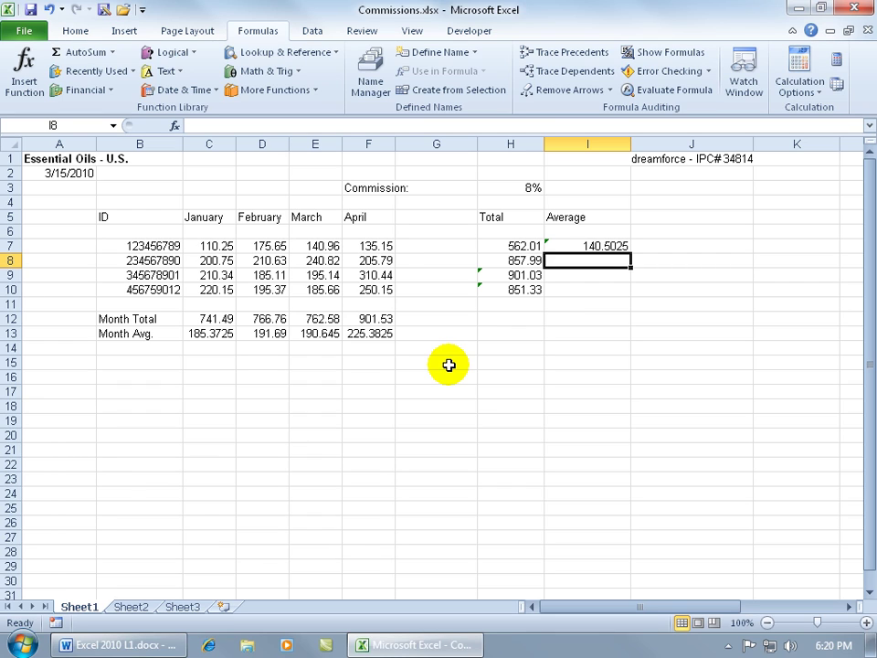
# Examine the formulas in H7, E12 and I7, both in the cells and in the formula bar, without changing them
pyautogui.click(515, 246)
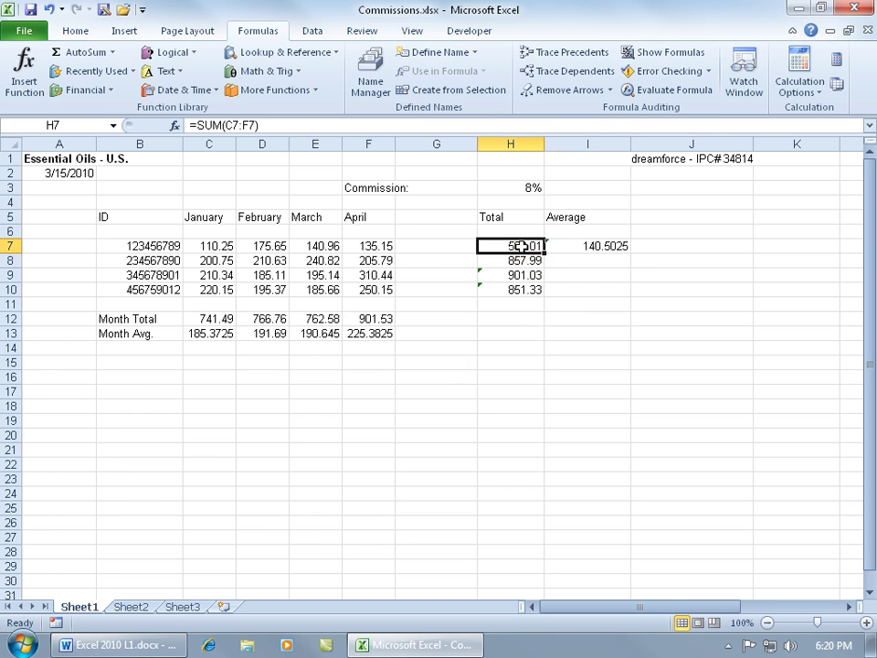
pyautogui.doubleClick(328, 320)
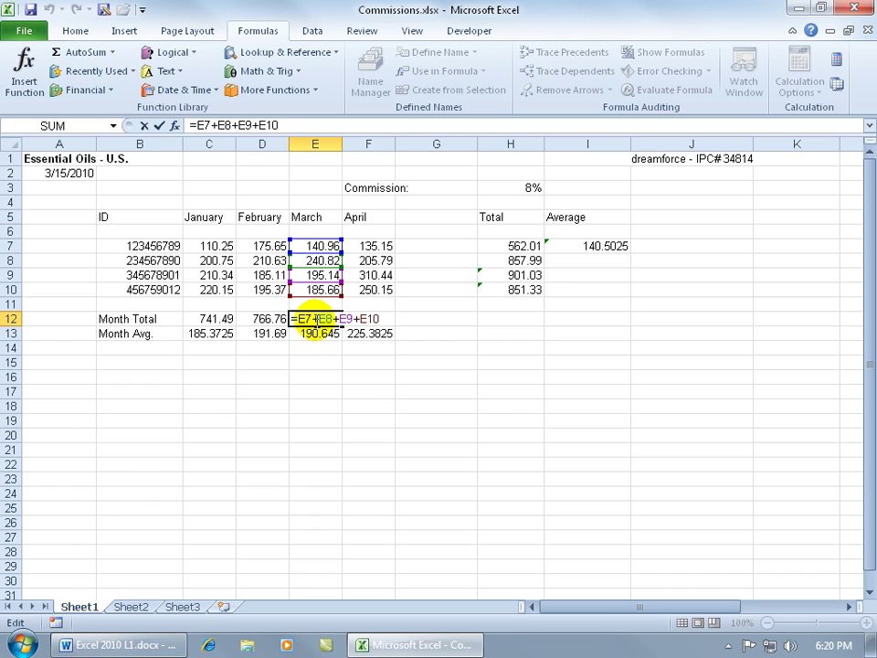
pyautogui.press('Return')
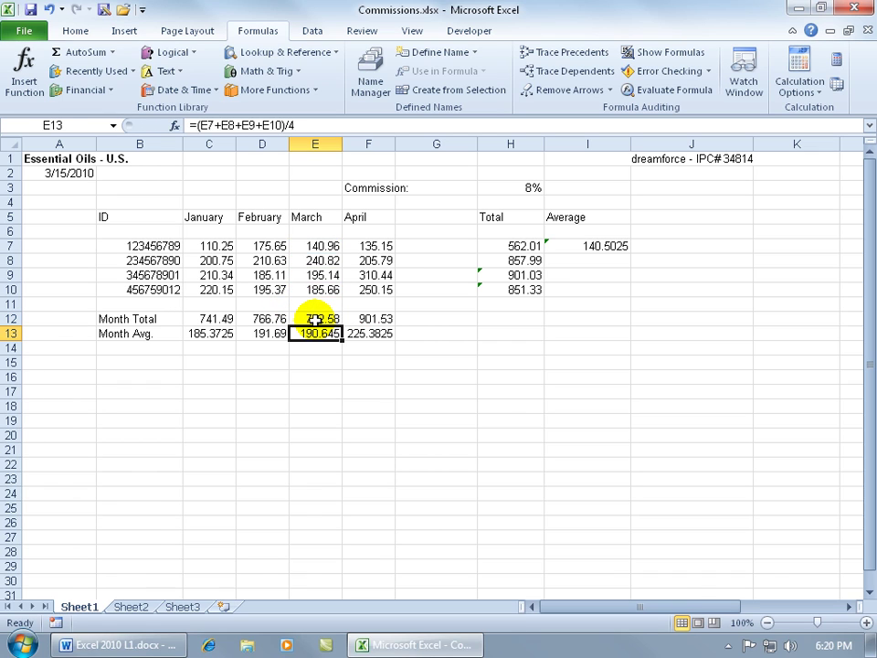
pyautogui.doubleClick(591, 244)
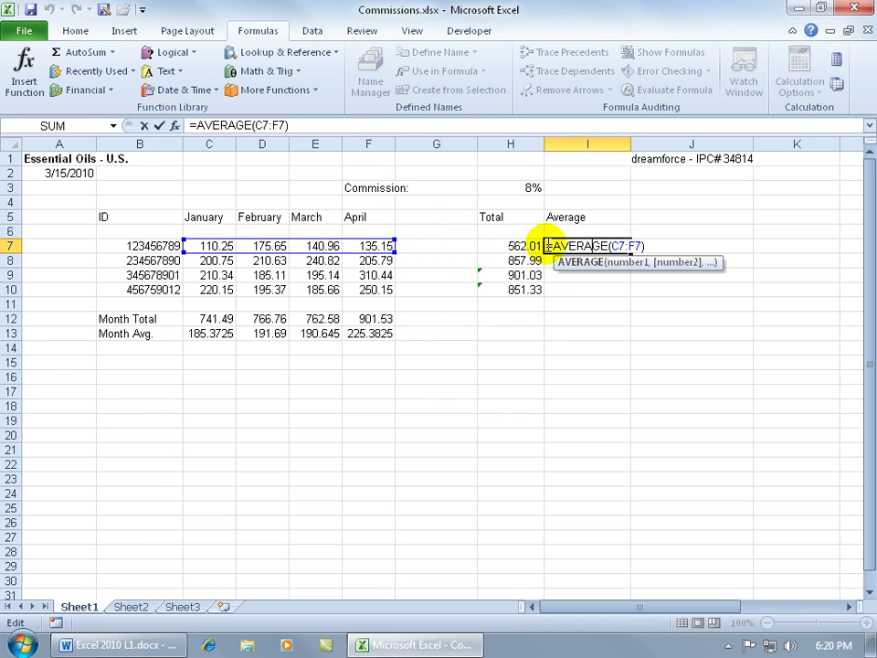
pyautogui.press('Return')
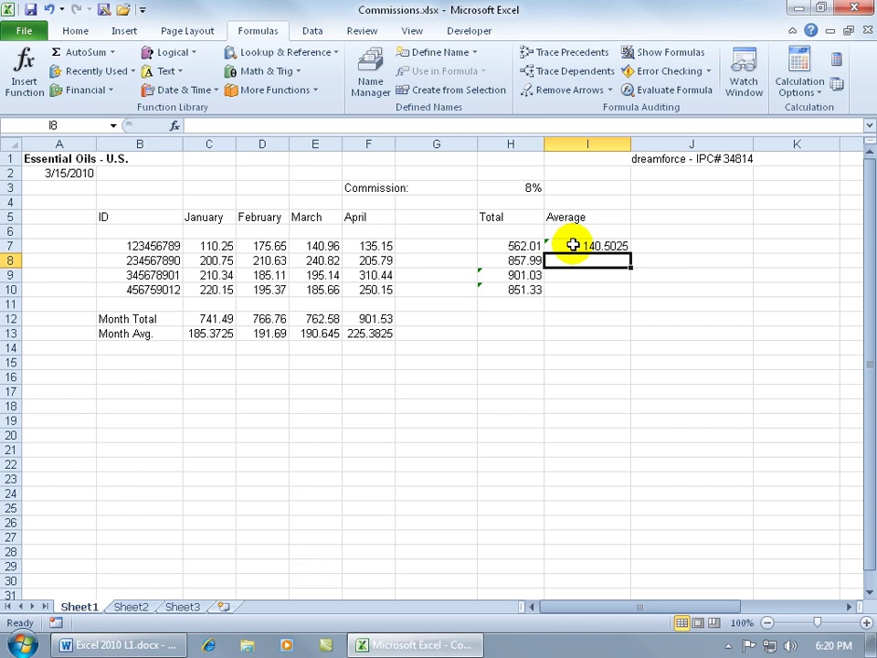
pyautogui.click(573, 244)
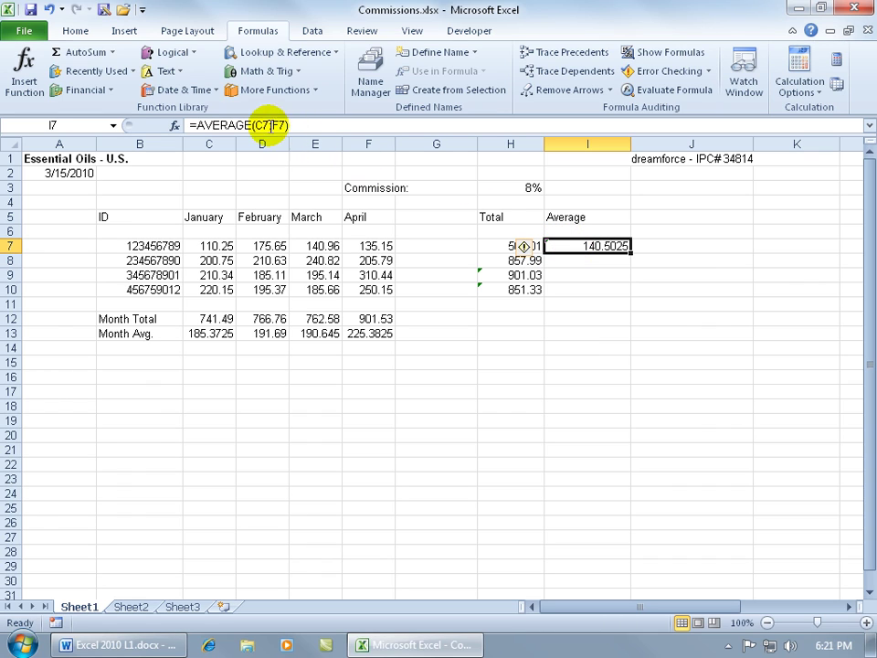
pyautogui.click(221, 125)
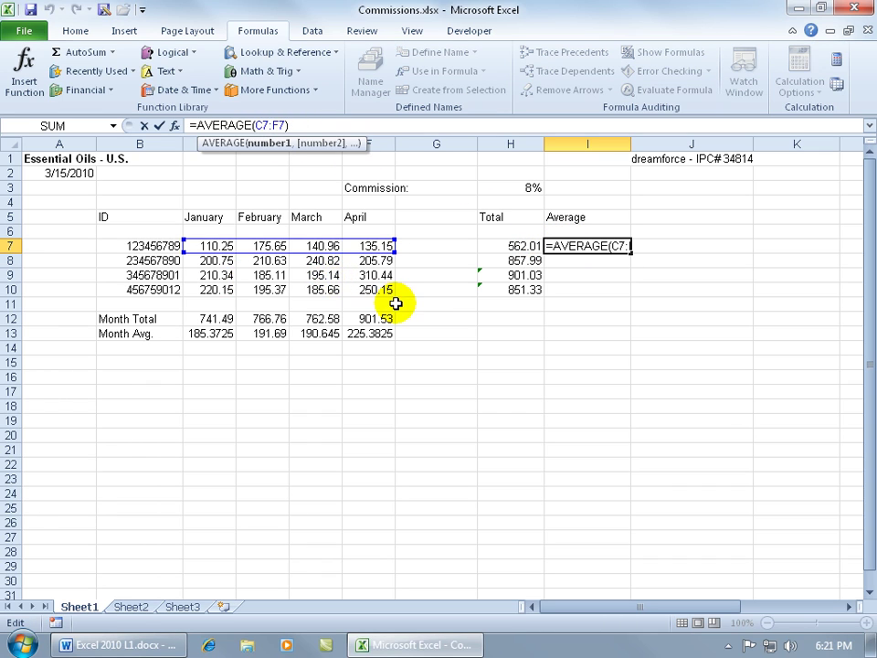
pyautogui.press('Return')
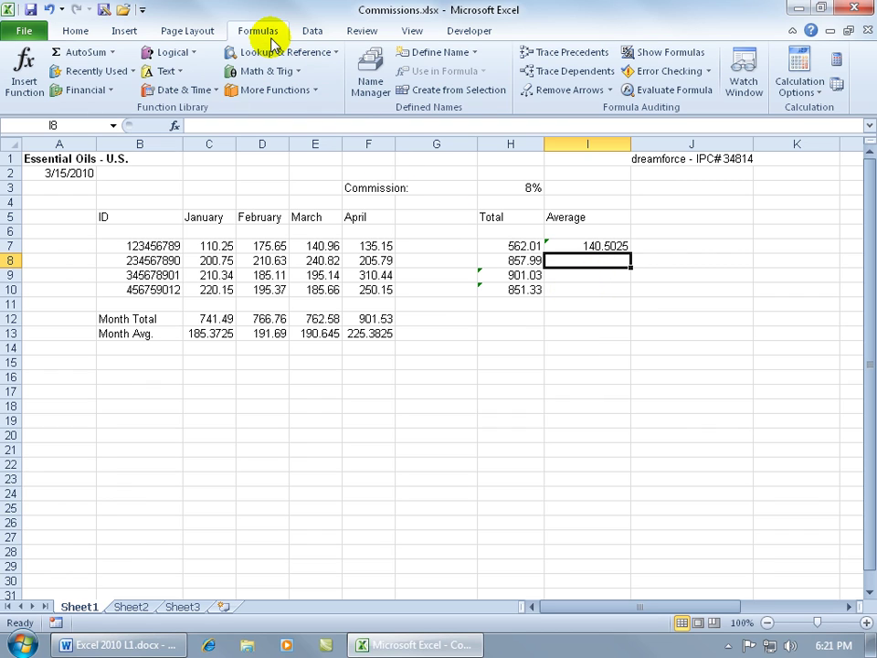
# Start Insert Function for I8, search for "average", and choose the AVERAGE function
pyautogui.click(175, 129)
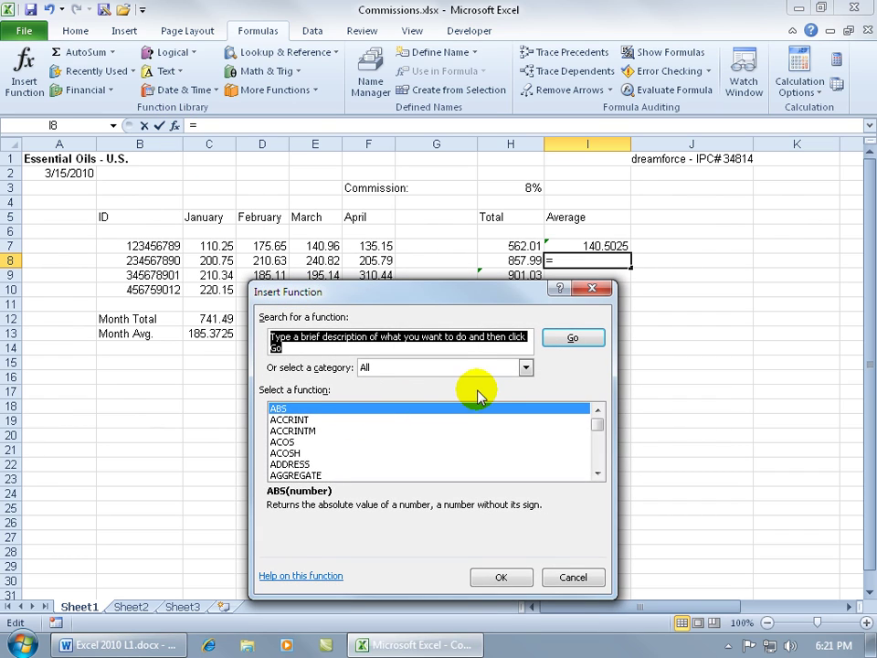
pyautogui.write('average')
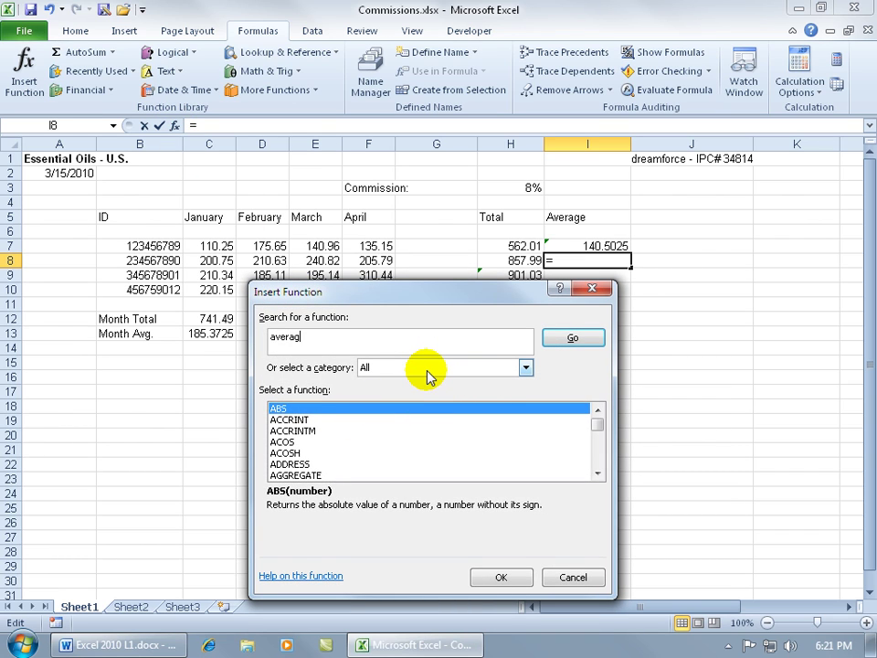
pyautogui.click(572, 337)
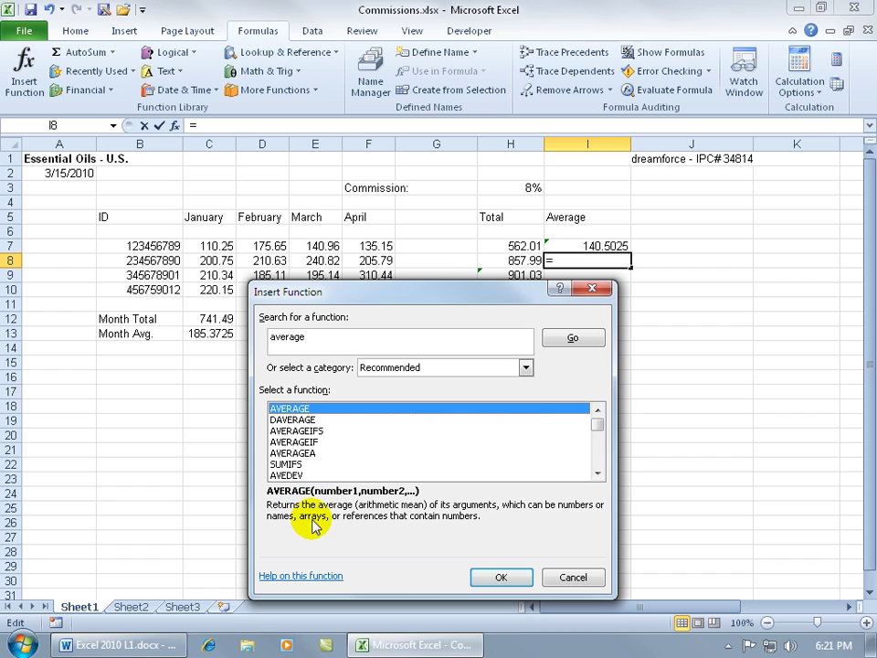
pyautogui.click(484, 574)
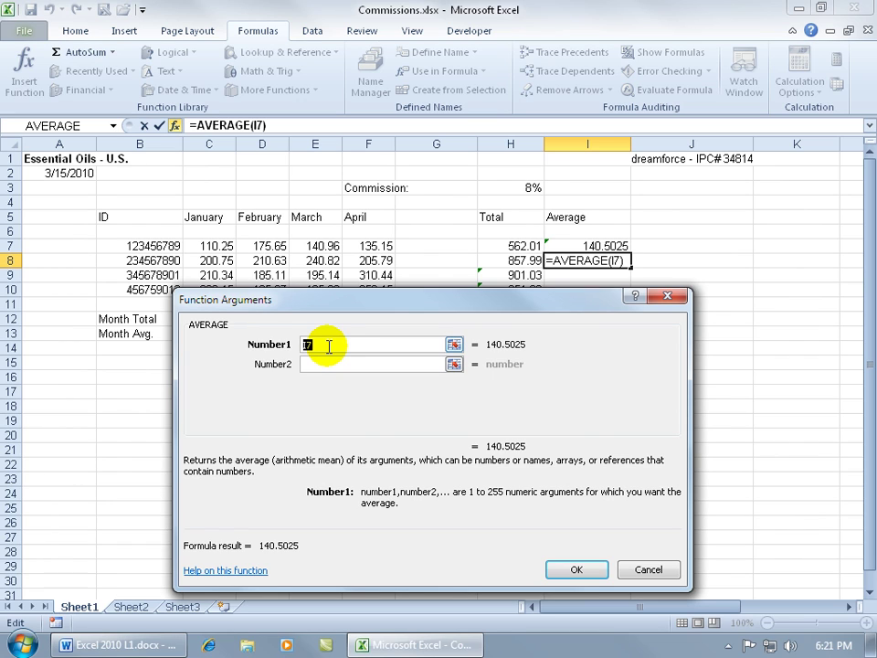
# Replace the Number1 argument with C8:F8 picked on the worksheet, confirm the AVERAGE formula in I8, and check it against the range's status bar average
pyautogui.click(329, 345)
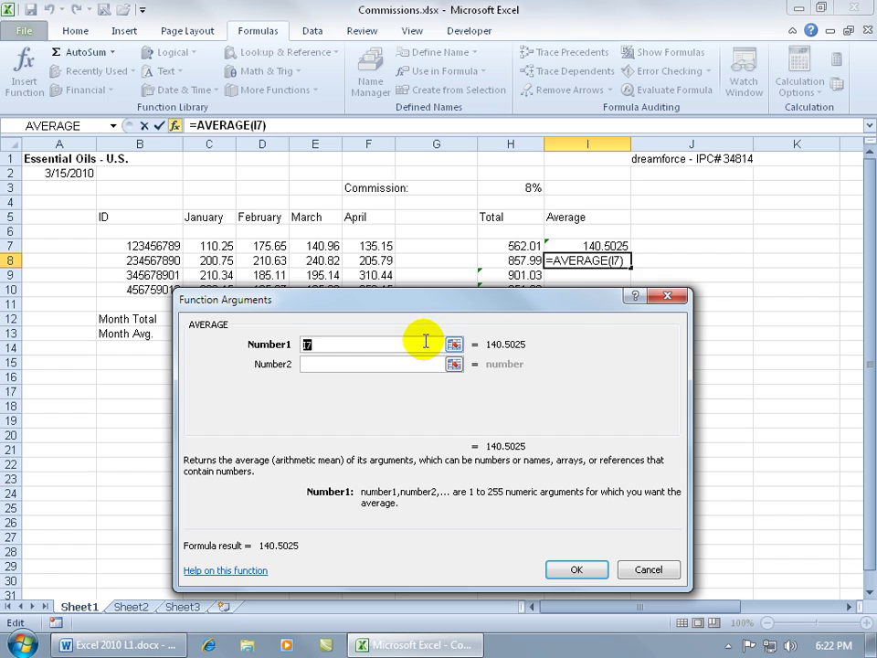
pyautogui.press('Delete')
pyautogui.click(453, 343)
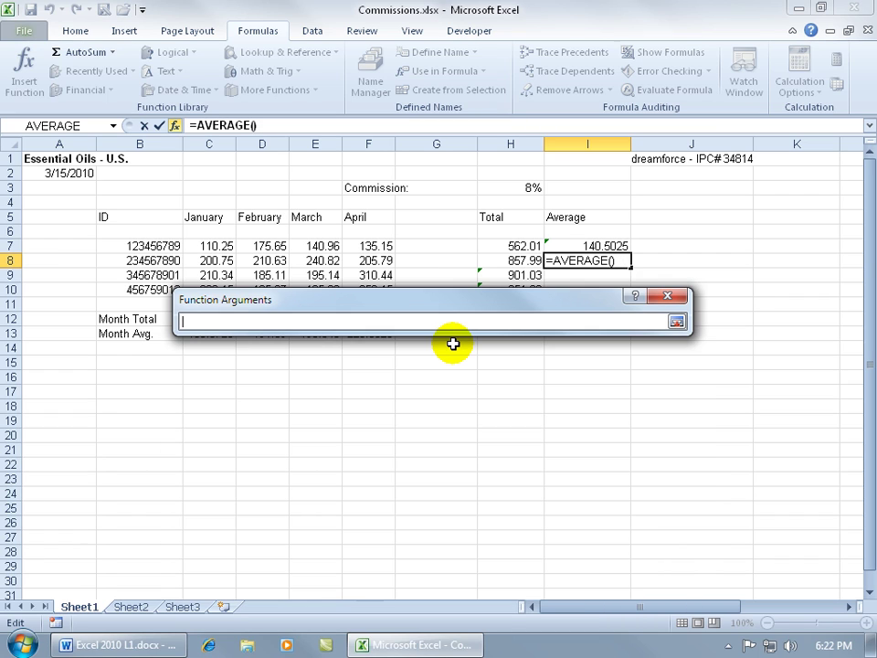
pyautogui.moveTo(215, 260); pyautogui.dragTo(365, 261)
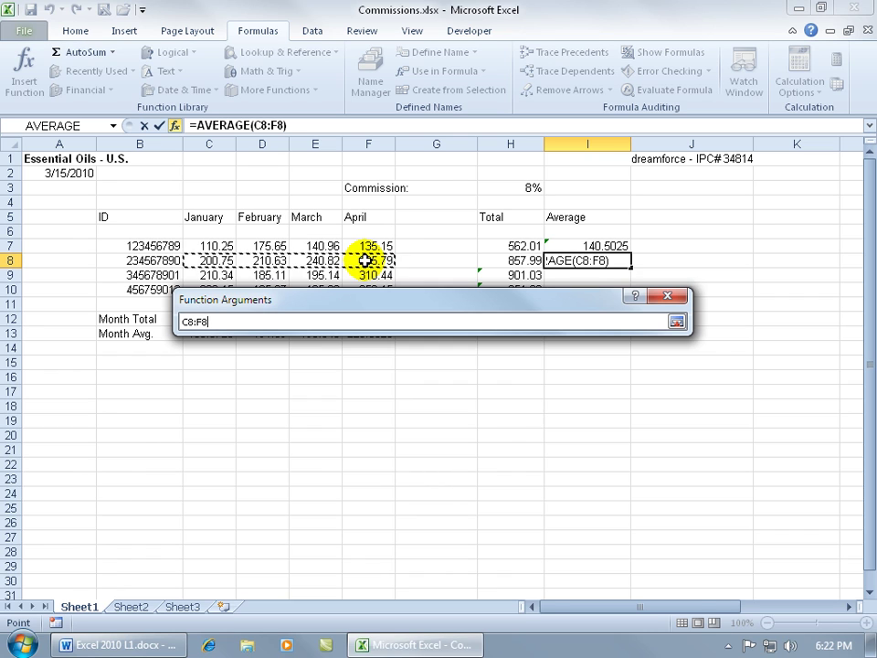
pyautogui.press('Return')
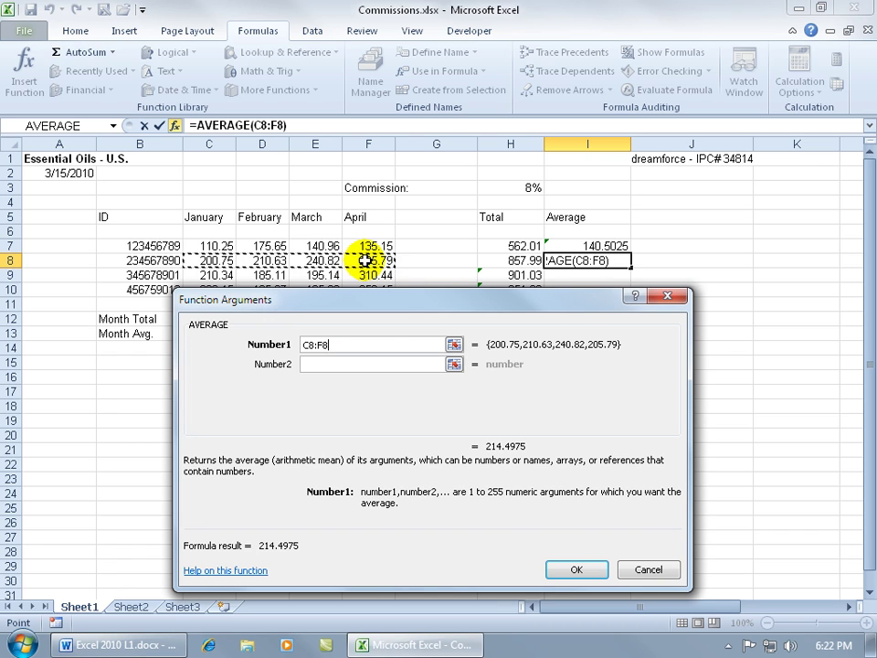
pyautogui.click(568, 566)
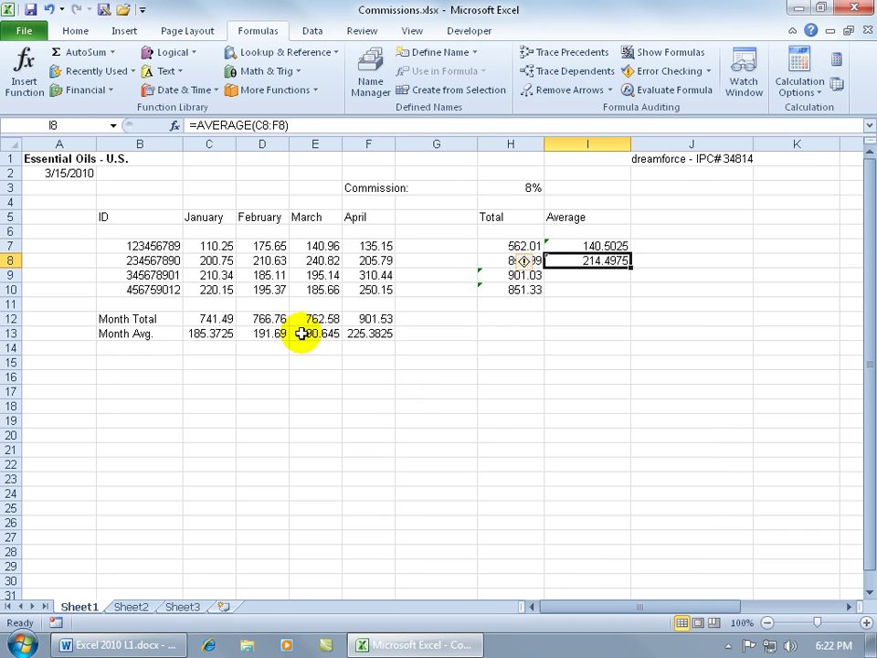
pyautogui.moveTo(210, 260); pyautogui.dragTo(370, 261)
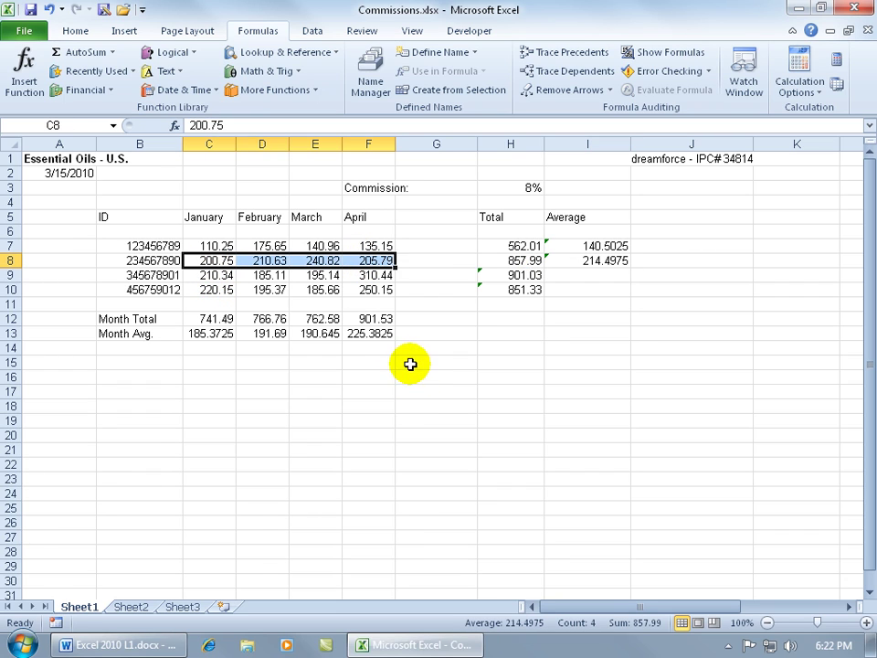
# Fill the AVERAGE formula from I8 down through I10 and review the formulas in I8, I9 and I10
pyautogui.click(612, 259)
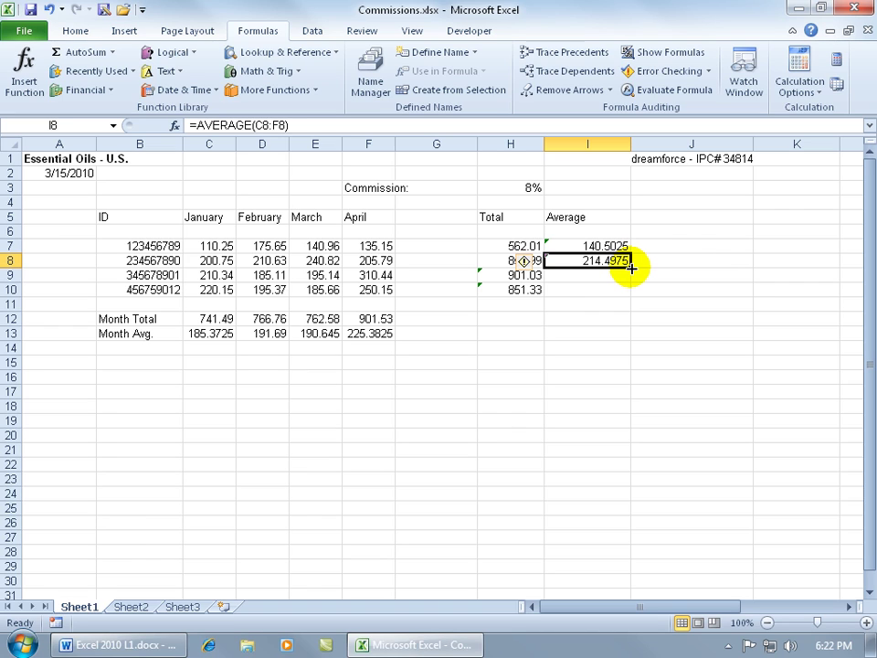
pyautogui.moveTo(631, 268); pyautogui.dragTo(629, 290)
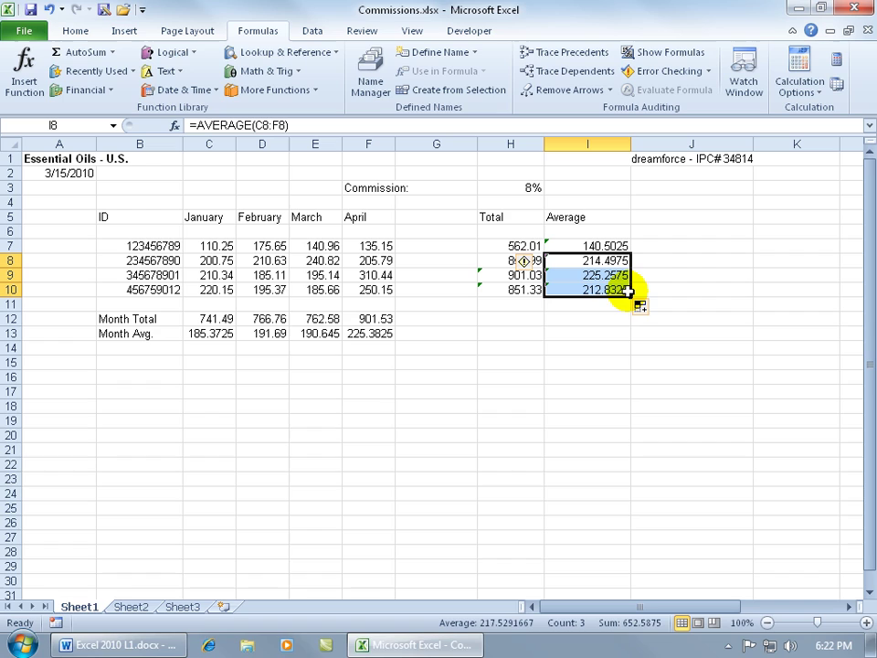
pyautogui.click(611, 275)
pyautogui.click(600, 291)
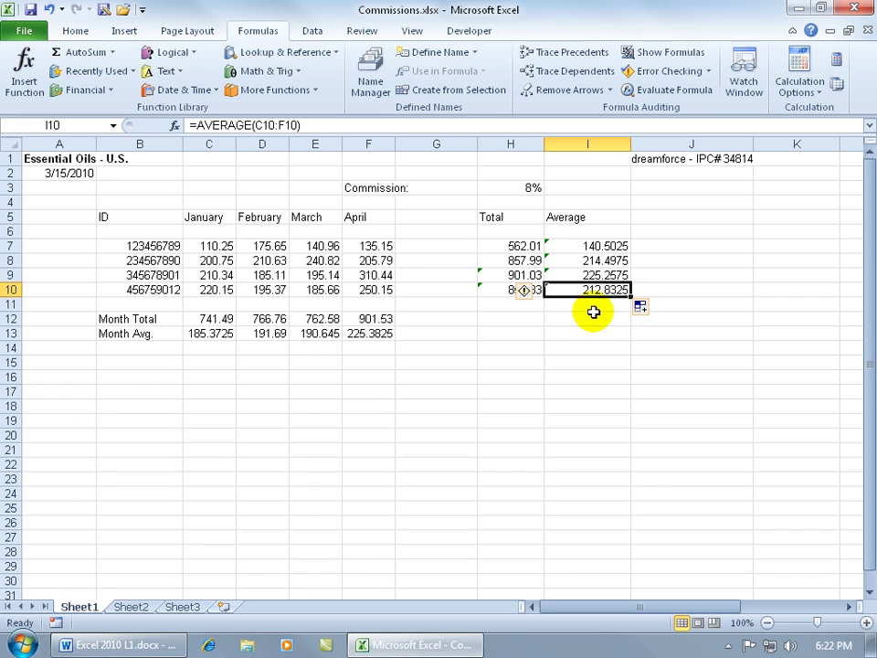
pyautogui.click(599, 261)
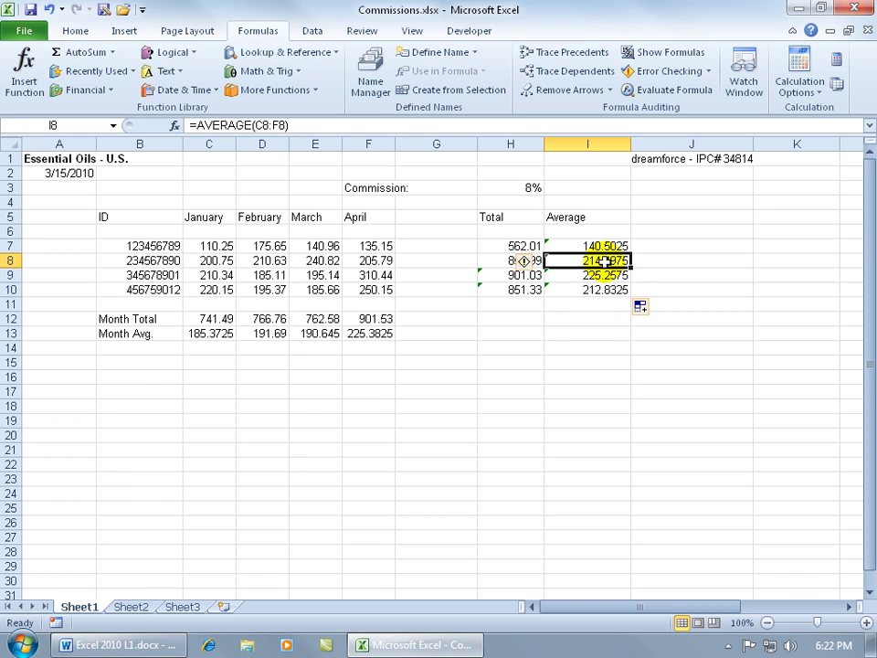
pyautogui.click(607, 275)
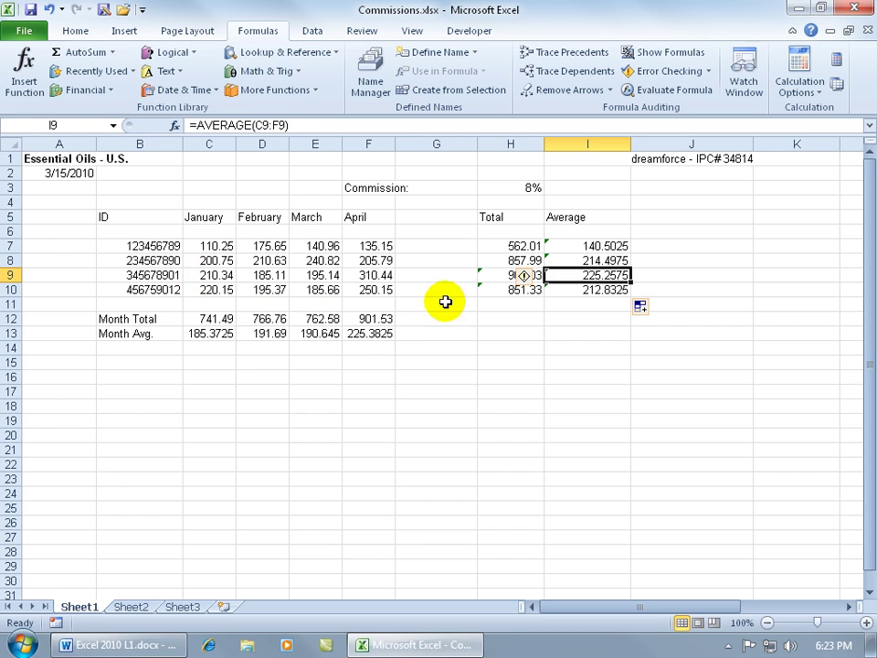
pyautogui.click(594, 290)
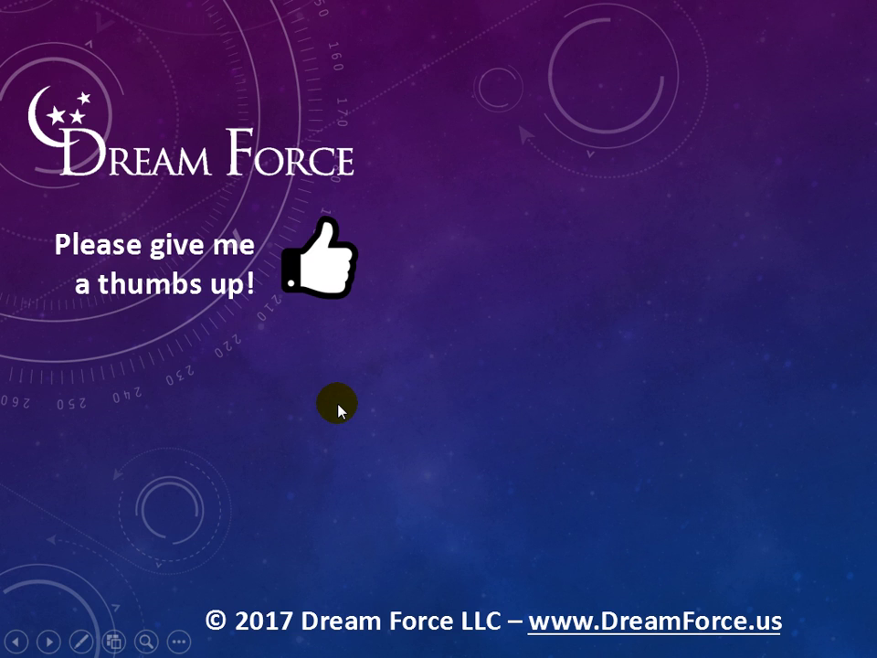
pyautogui.click(338, 408)
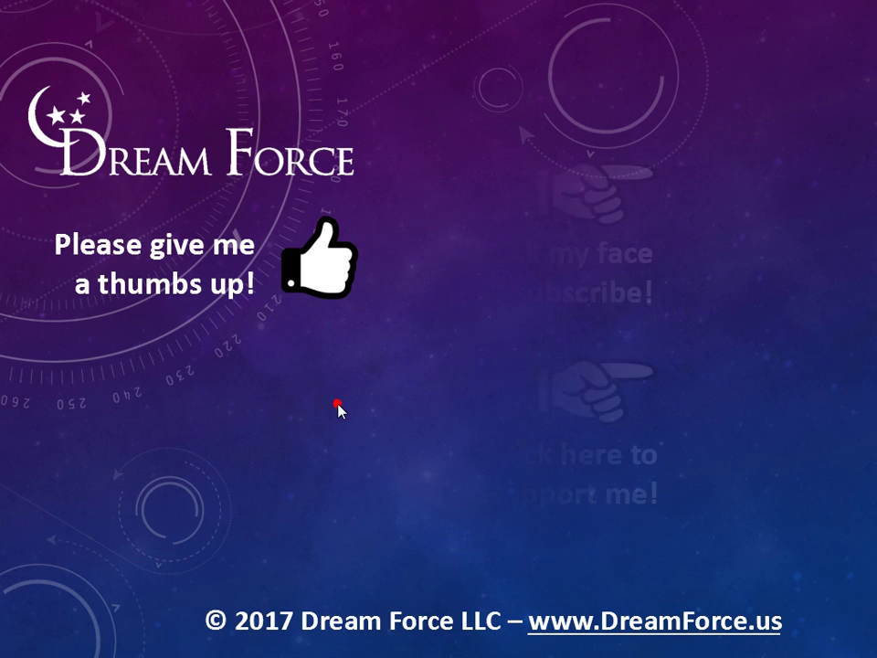